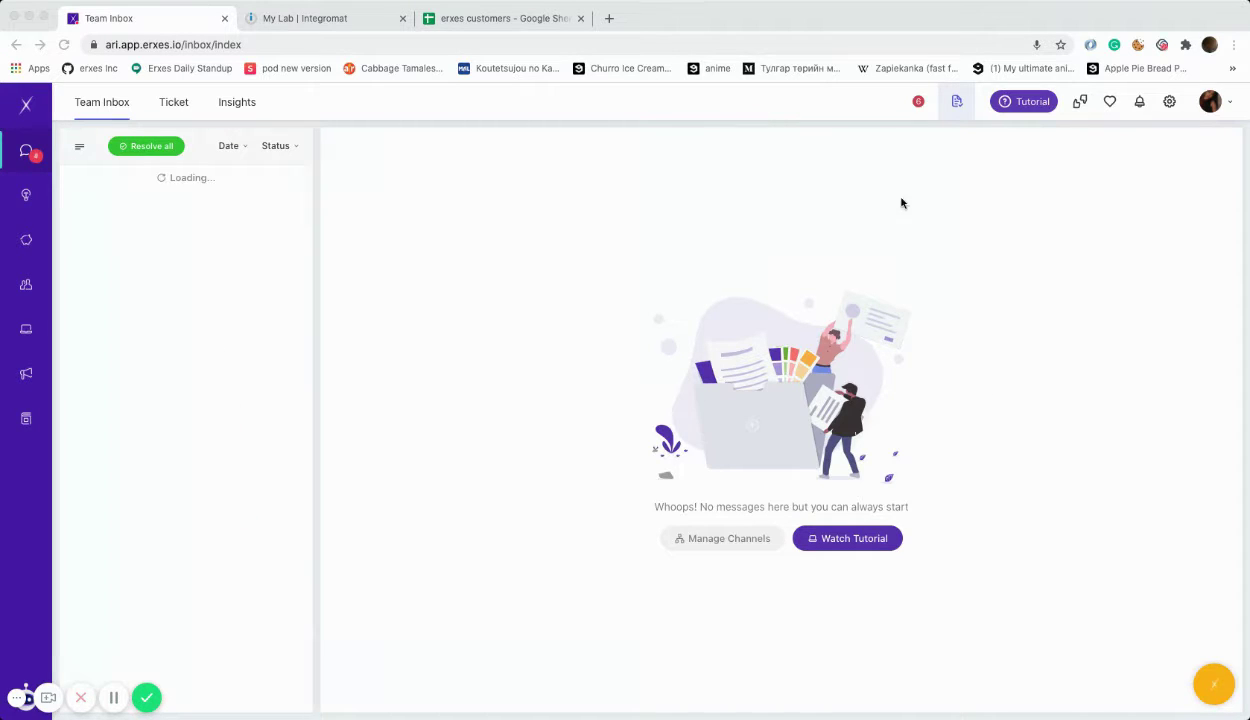
Step: Switch from the empty erxes Team Inbox to the My Lab Integromat dashboard tab
left_click(326, 19)
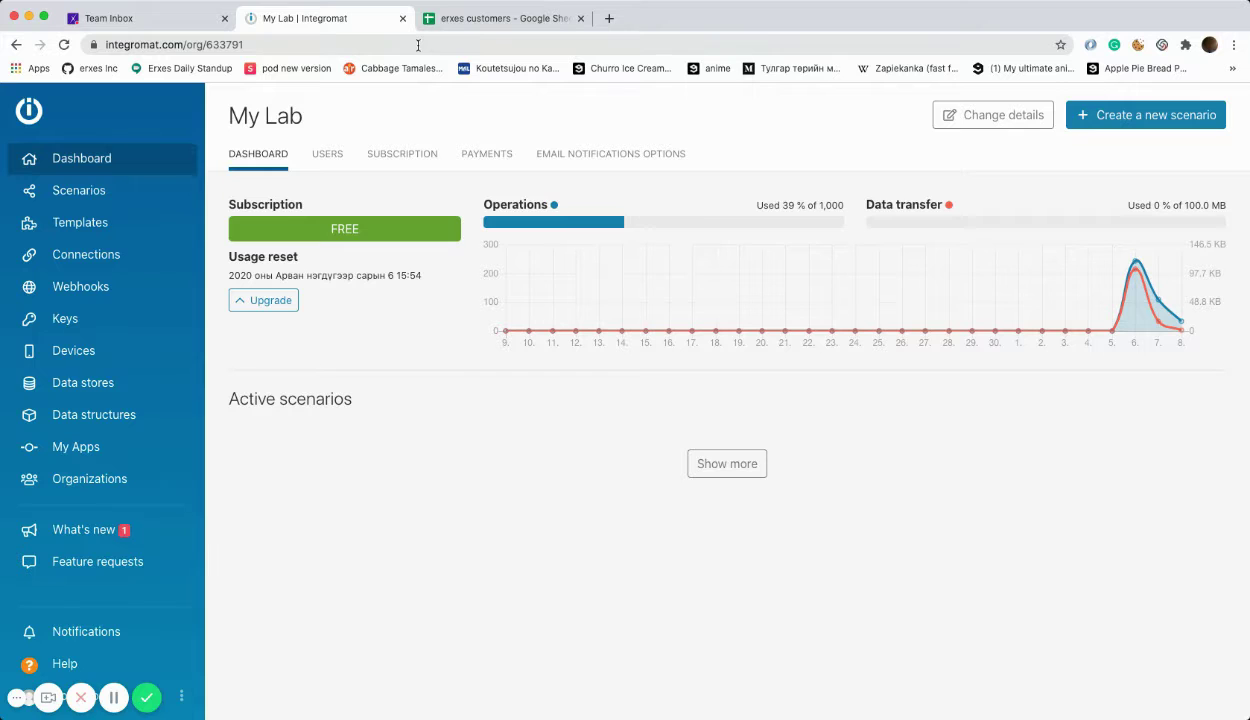
Step: Create a new scenario and pick Webhooks, found by searching 'webho', as its service
left_click(1115, 127)
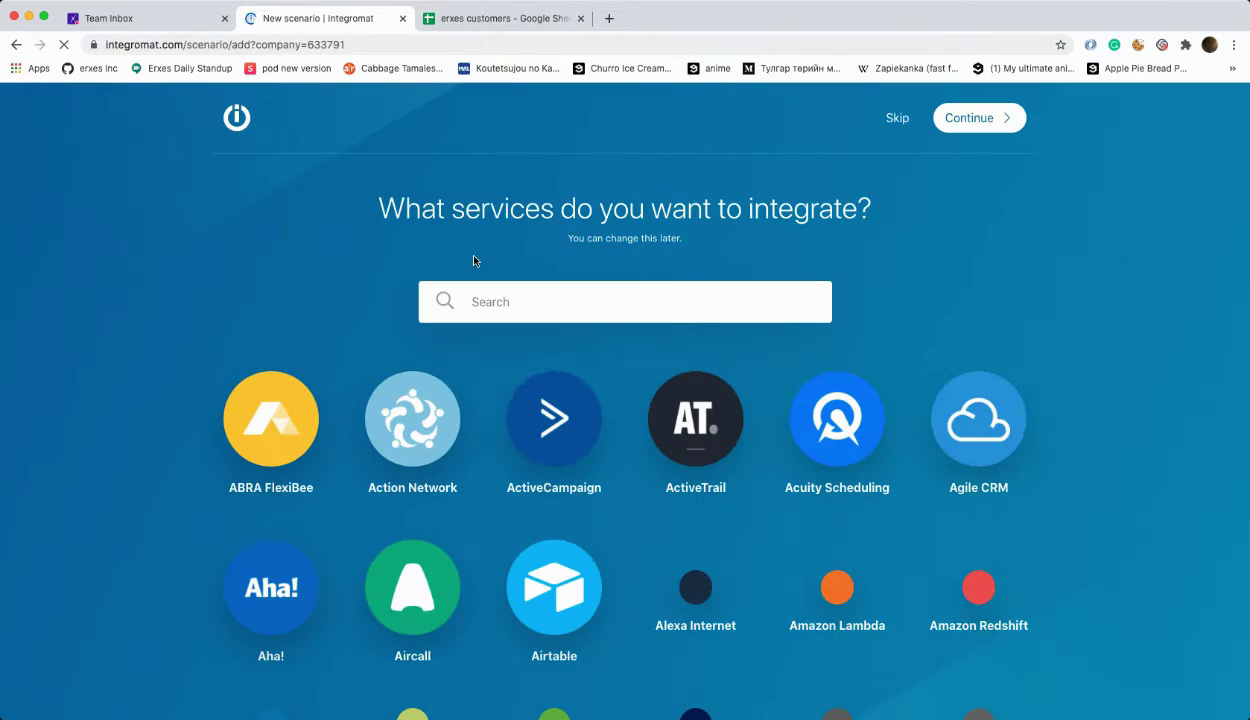
left_click(536, 300)
type("webhook")
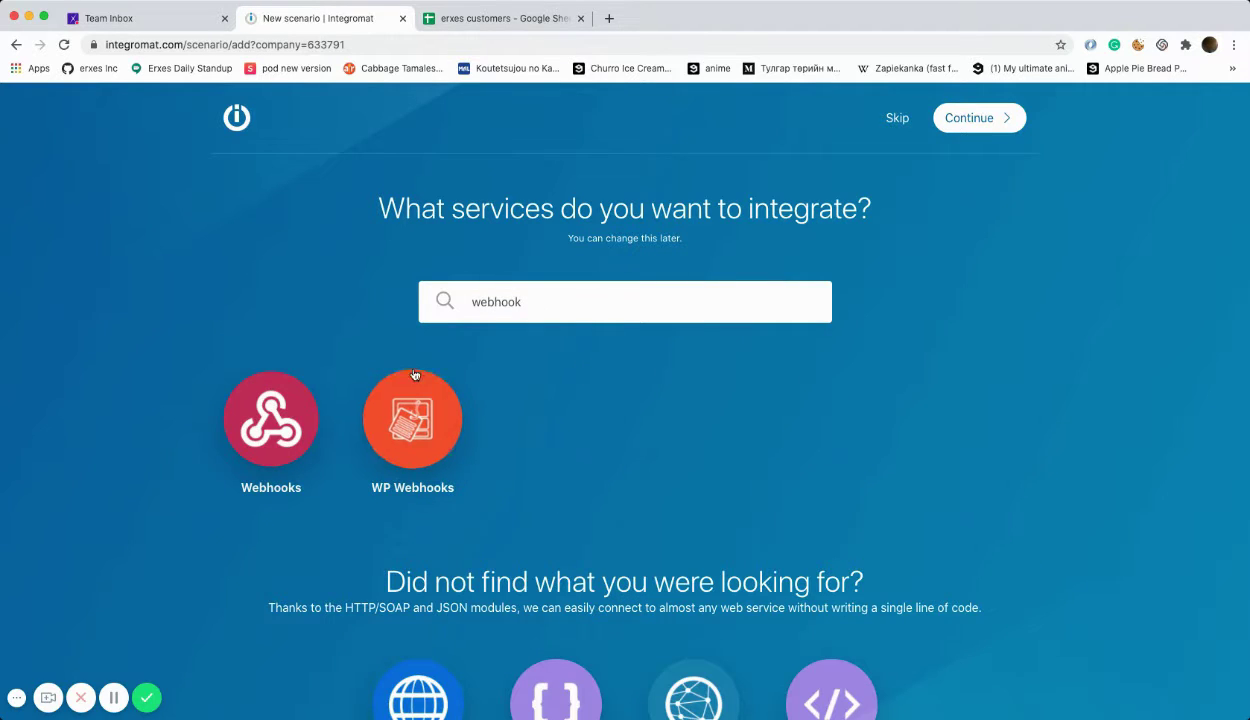
left_click(271, 418)
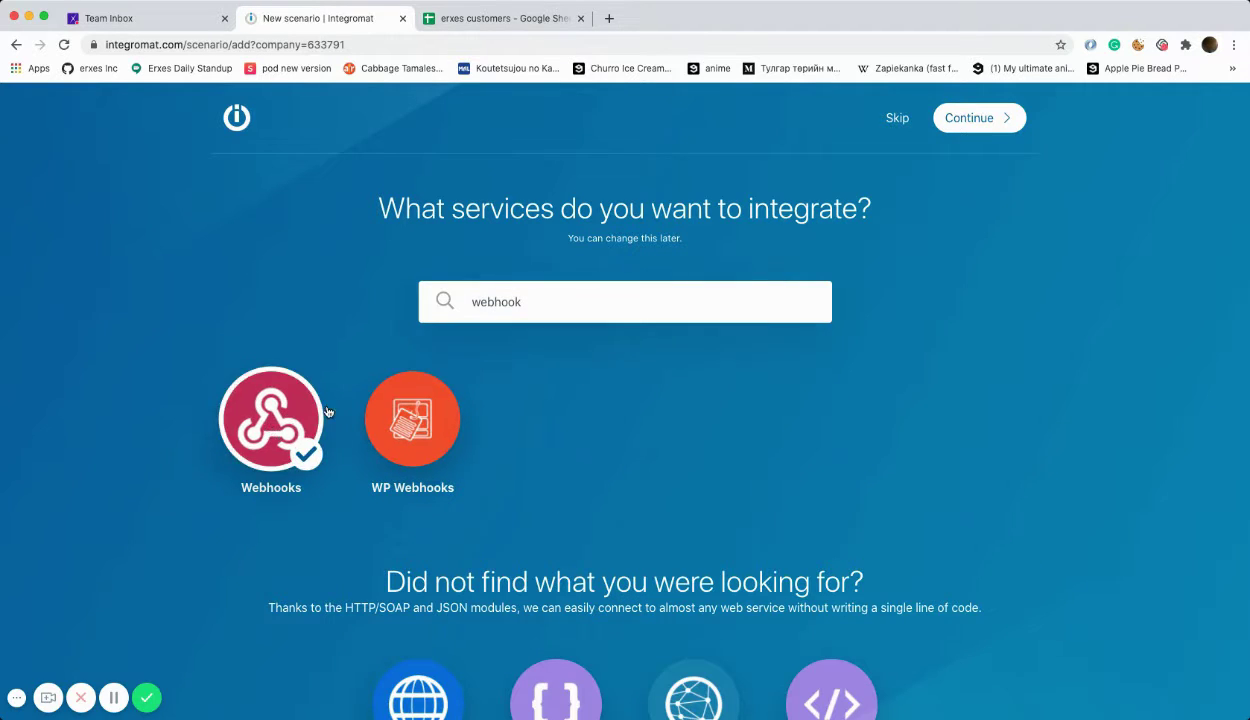
Step: In the scenario editor, make the first module a Webhooks Custom webhook trigger
left_click(980, 118)
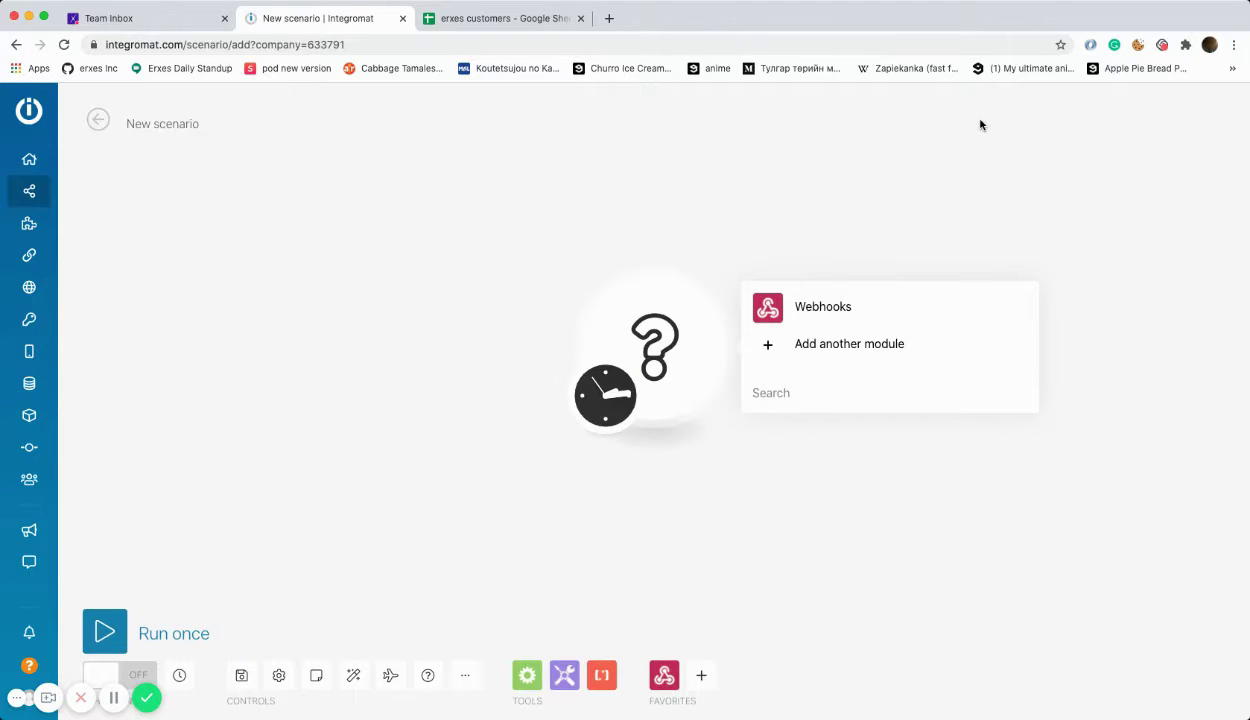
left_click(543, 300)
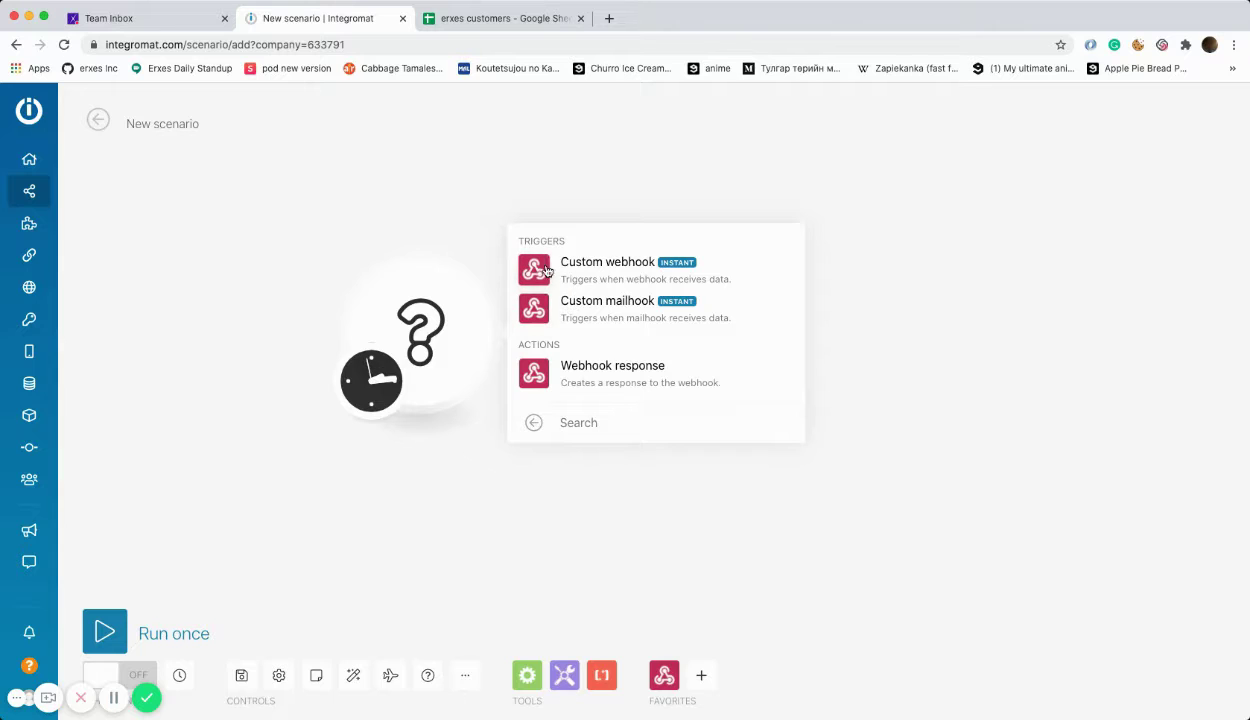
left_click(538, 270)
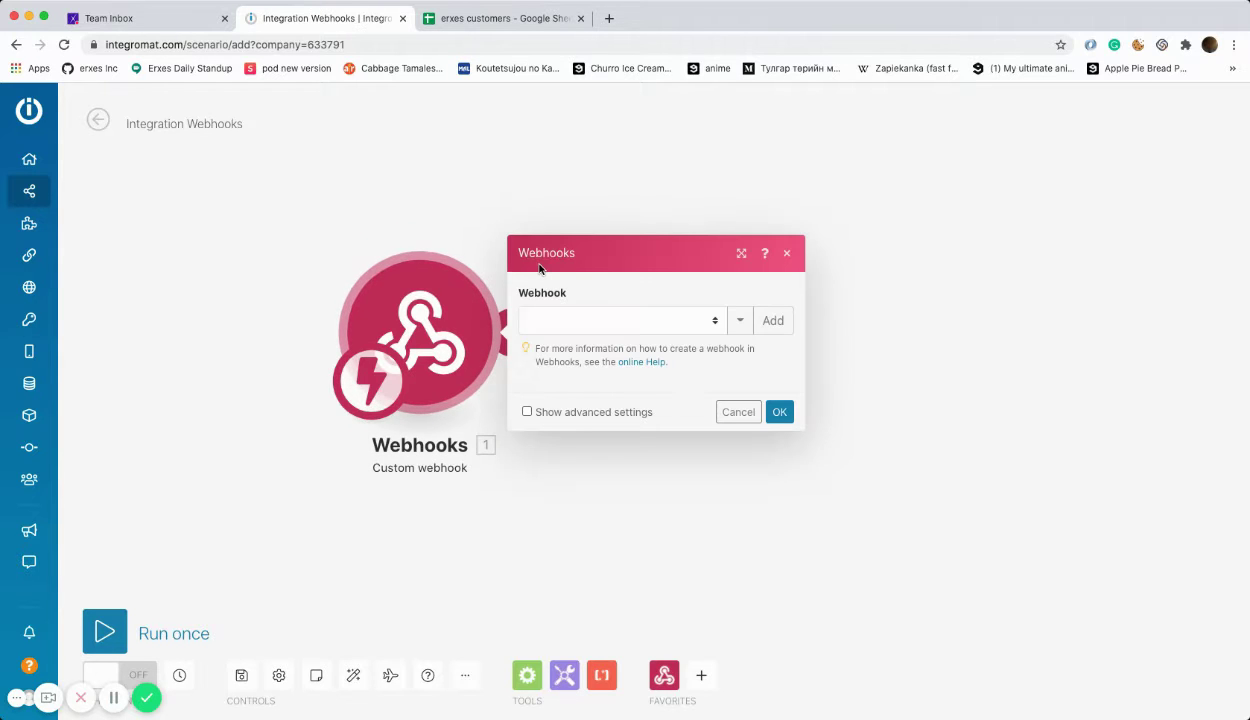
Step: Add a new hook named 'erxes webhook', save it, and copy its address
left_click(770, 320)
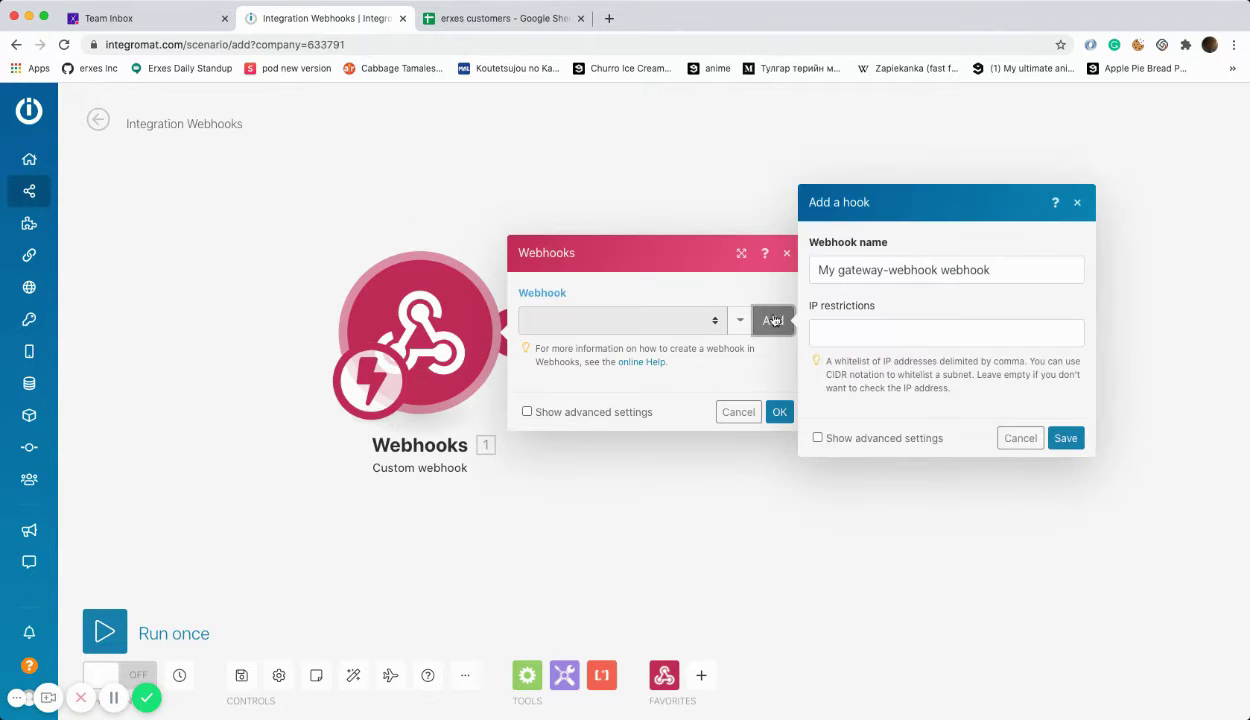
left_click_drag(995, 270, 790, 270)
type("erxes webhook")
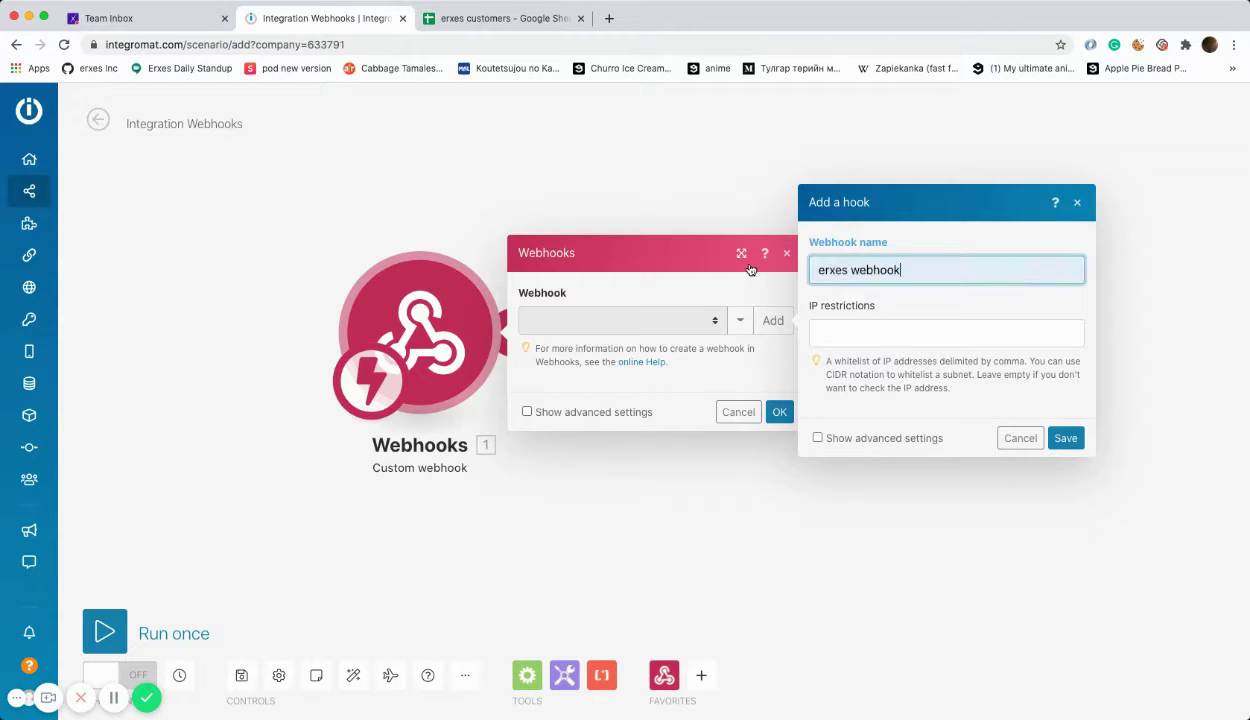
left_click(1070, 438)
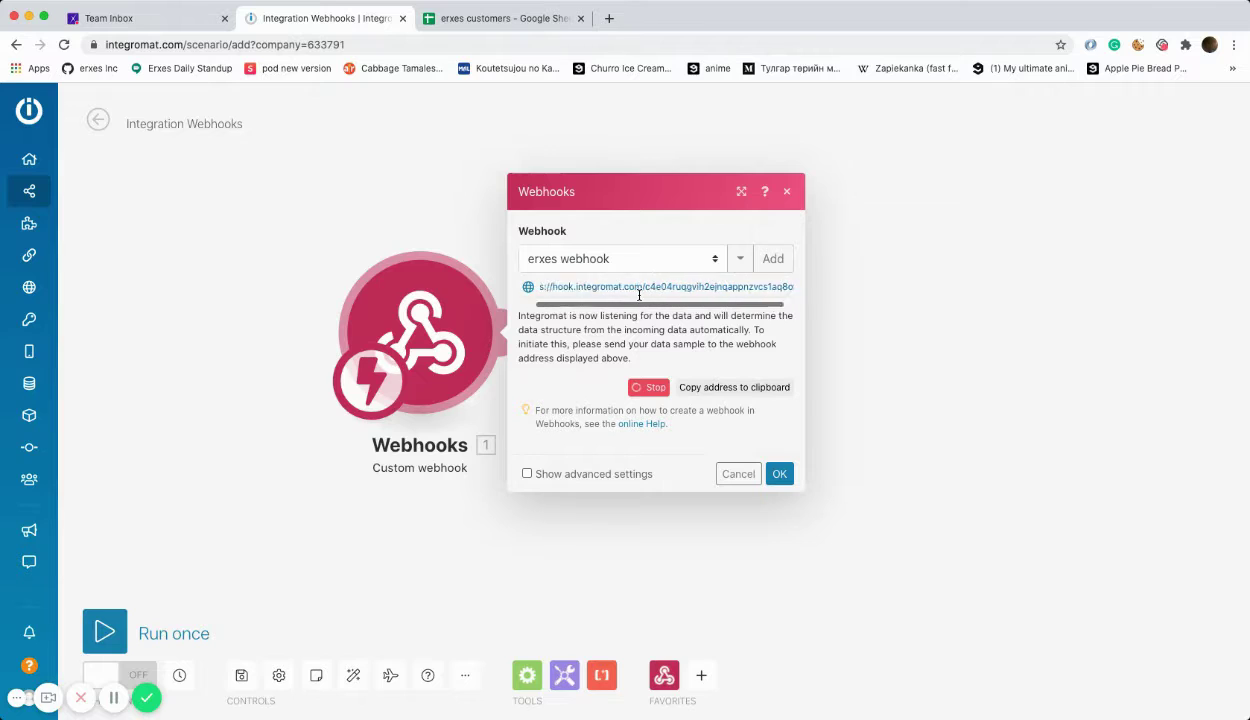
left_click(735, 388)
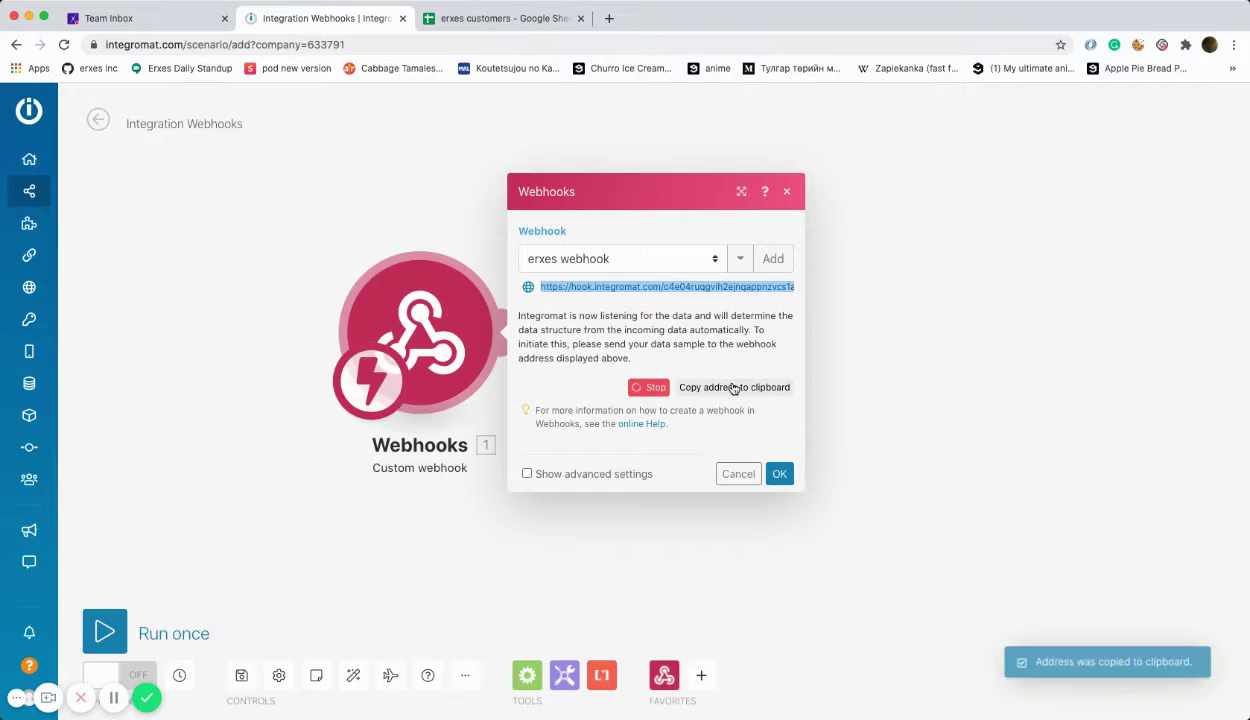
Step: Confirm the webhook module, then delete the old outgoing webhook in erxes Settings
left_click(777, 474)
left_click(181, 20)
left_click(1169, 101)
left_click(702, 345)
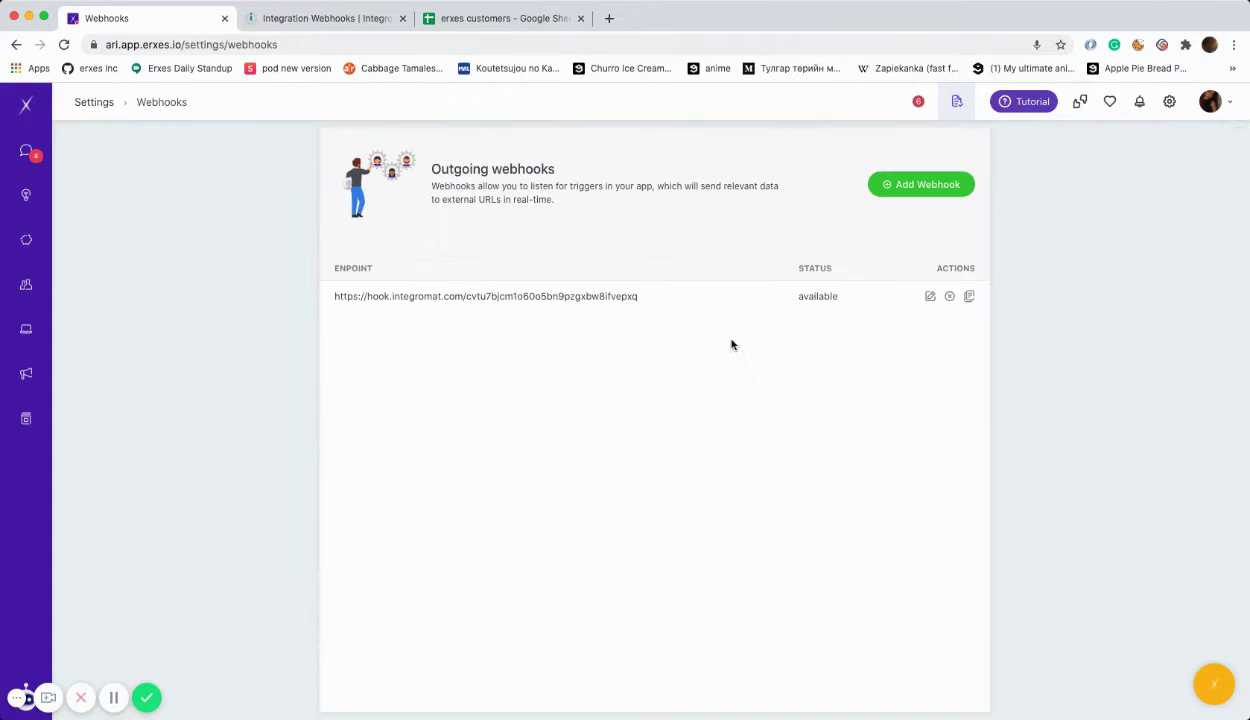
left_click(949, 297)
left_click(674, 436)
Step: Add an outgoing webhook with the pasted Integromat address for Customer created events
left_click(935, 185)
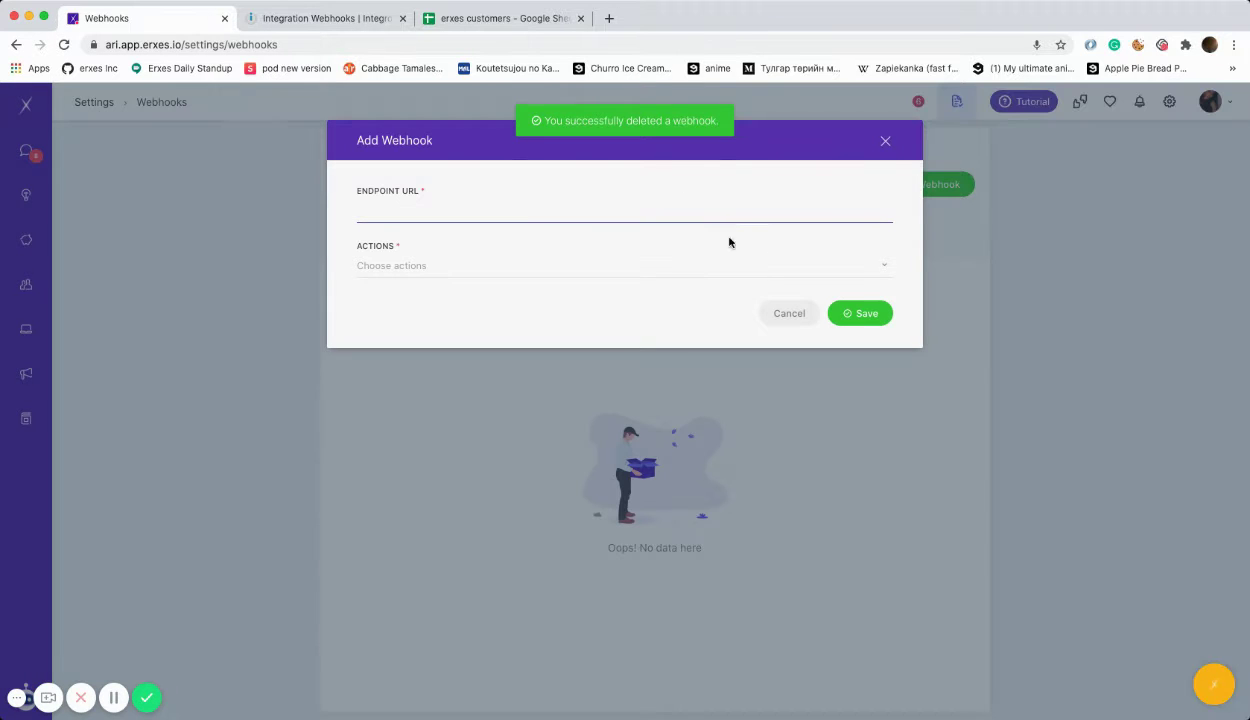
key("super+v")
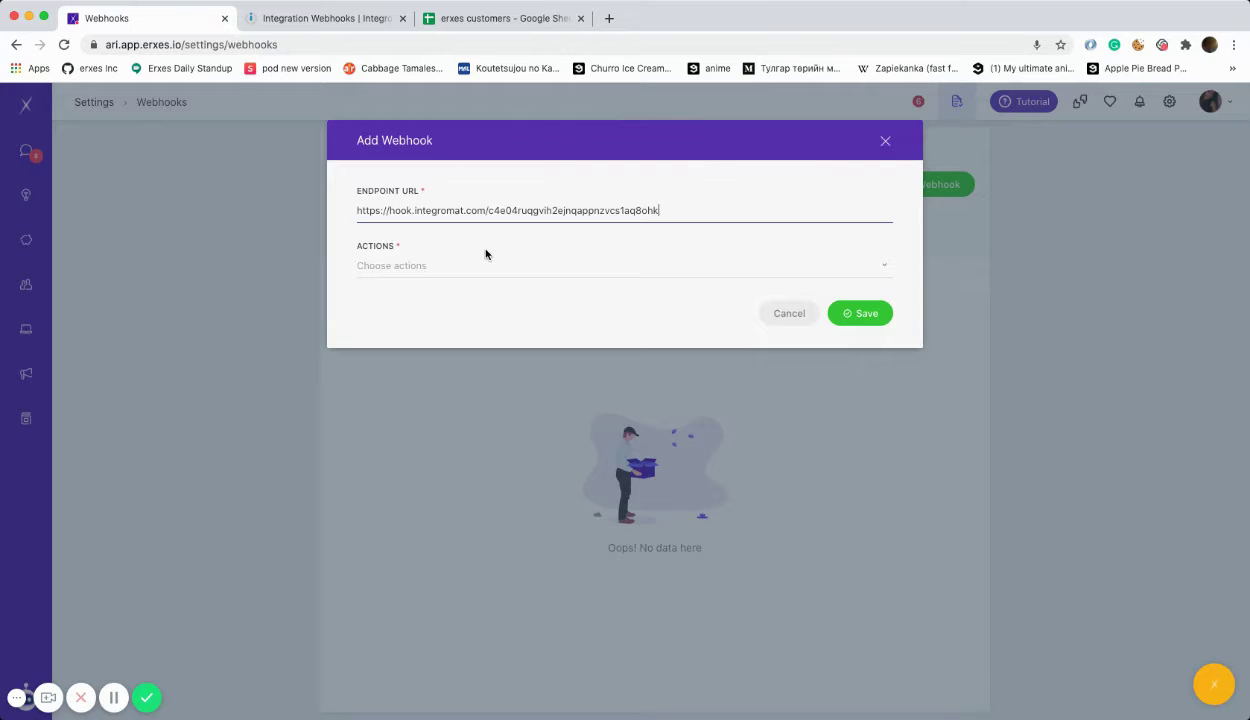
left_click(464, 264)
left_click(439, 293)
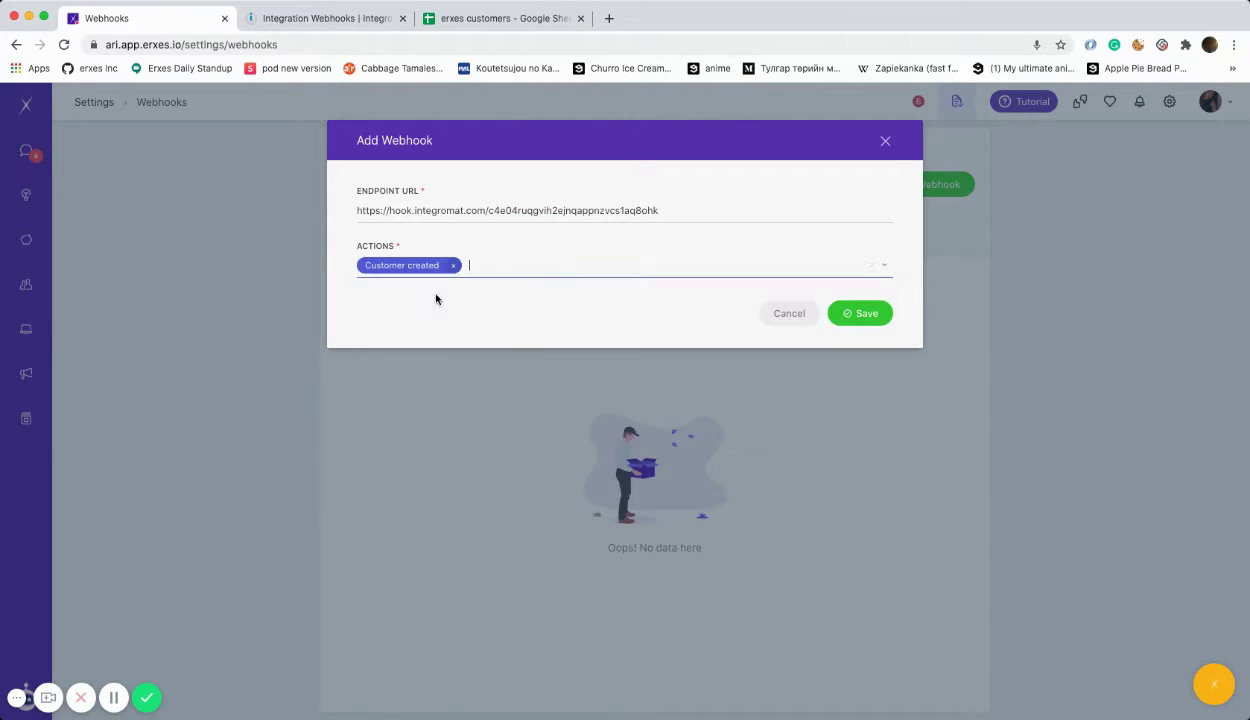
left_click(862, 323)
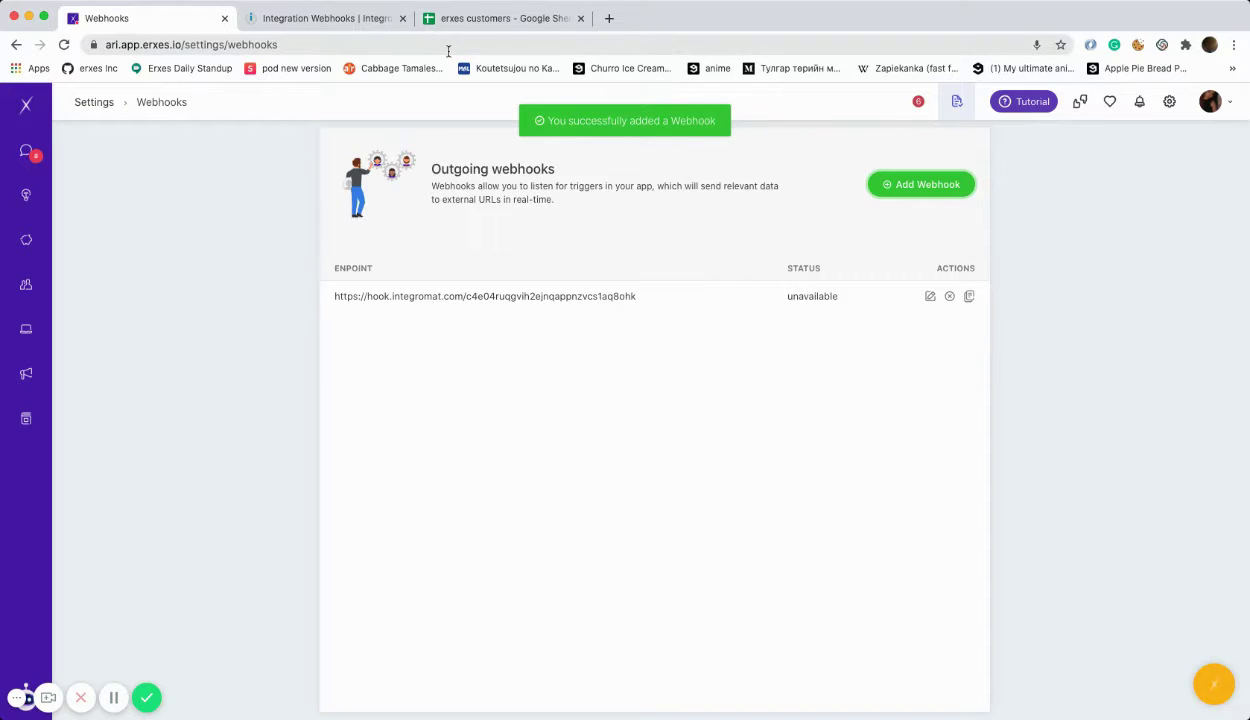
Step: Run the Integromat scenario once so it listens for data, then return to erxes
left_click(308, 20)
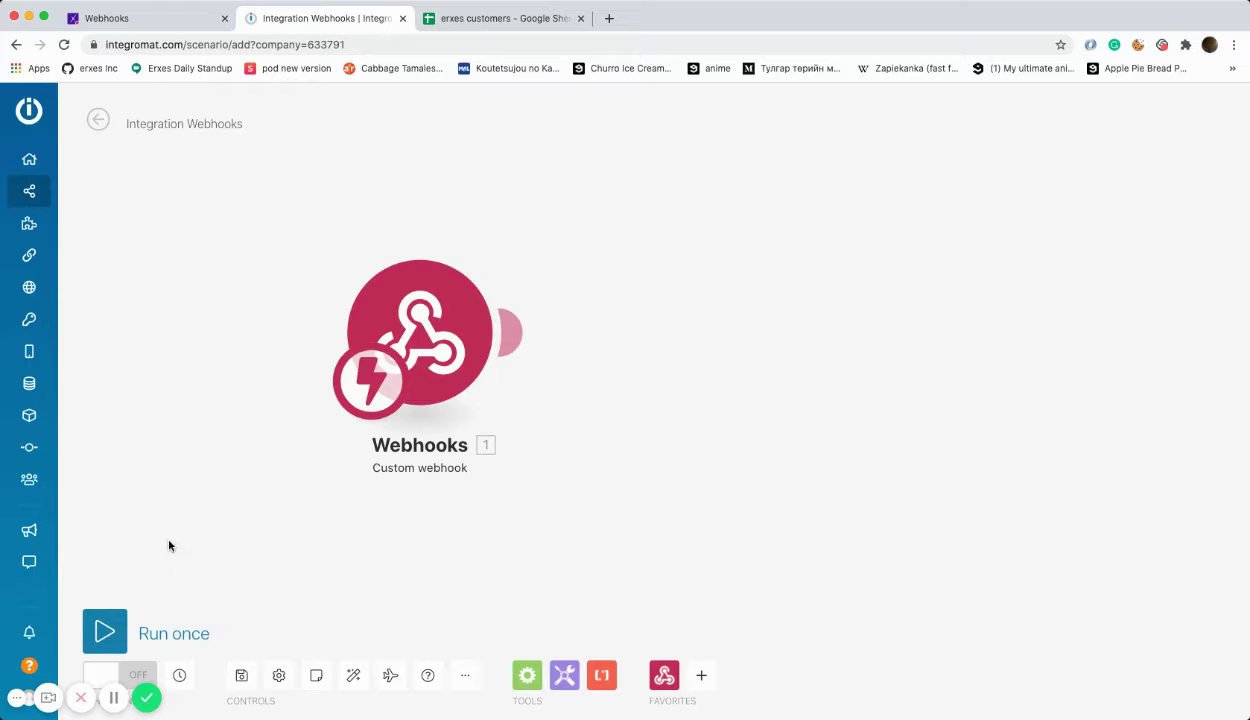
left_click(116, 624)
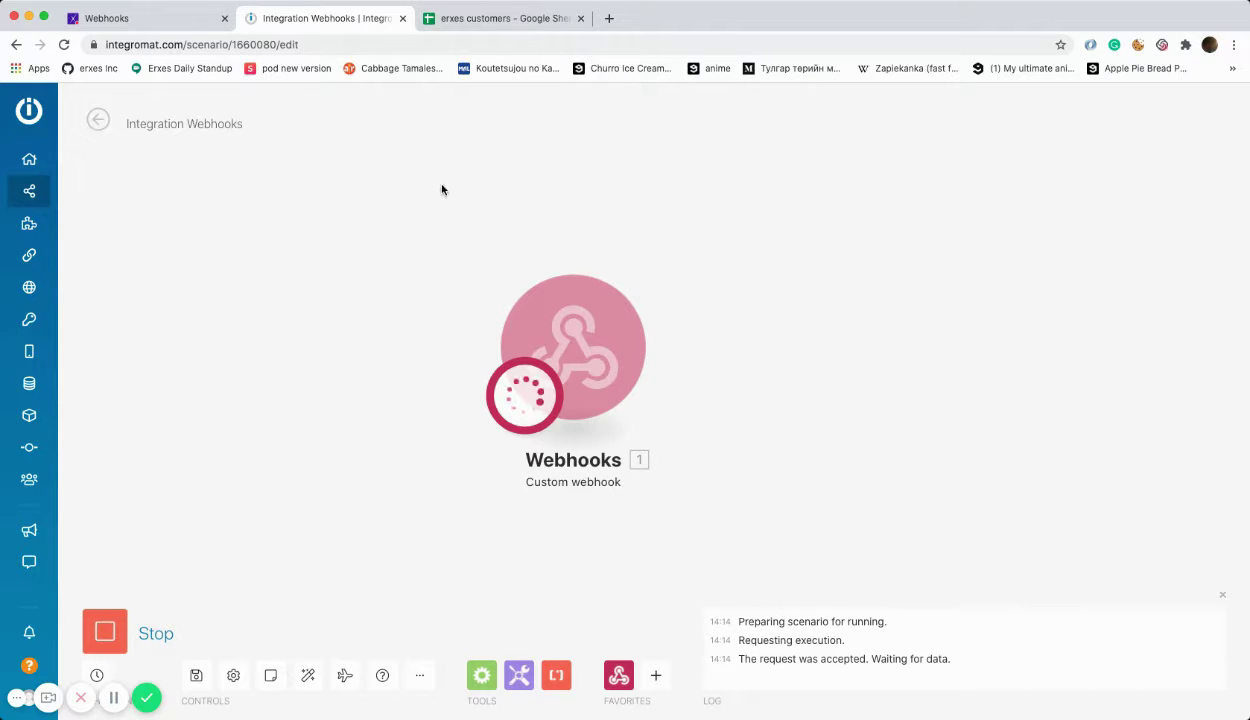
left_click(126, 19)
Step: Open a new customer form in Contacts with first and last name 'test'
left_click(26, 284)
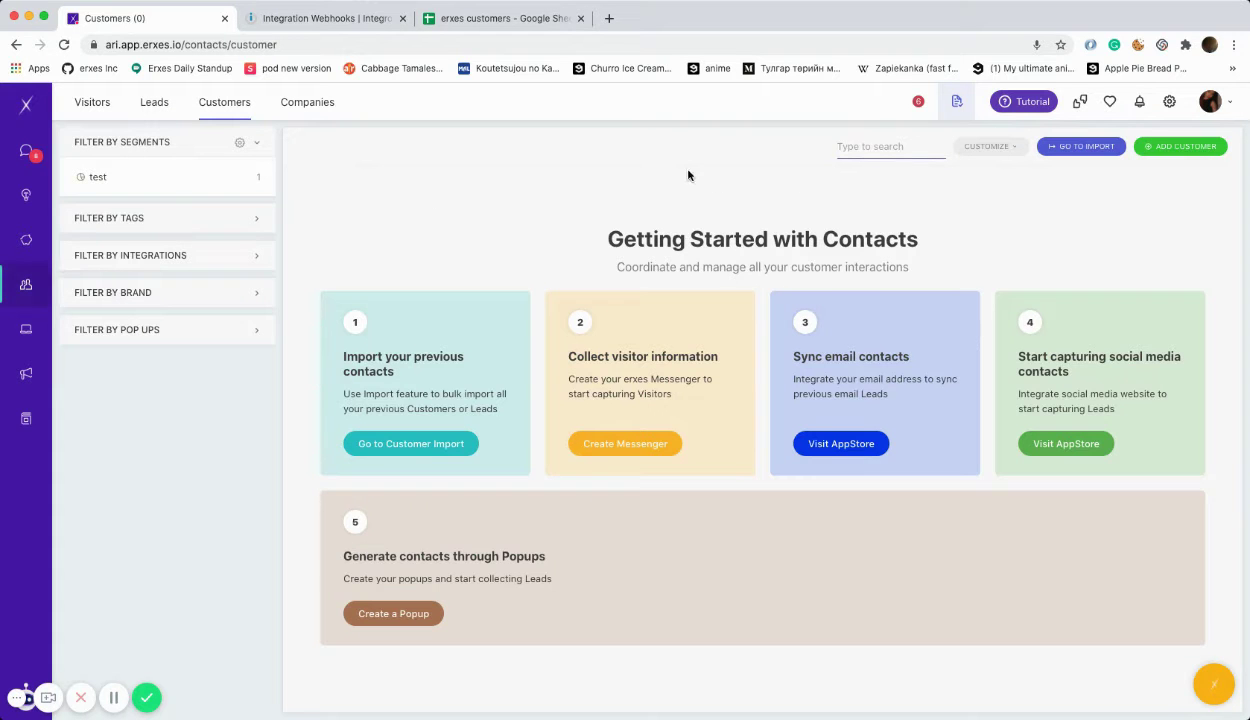
left_click(1150, 146)
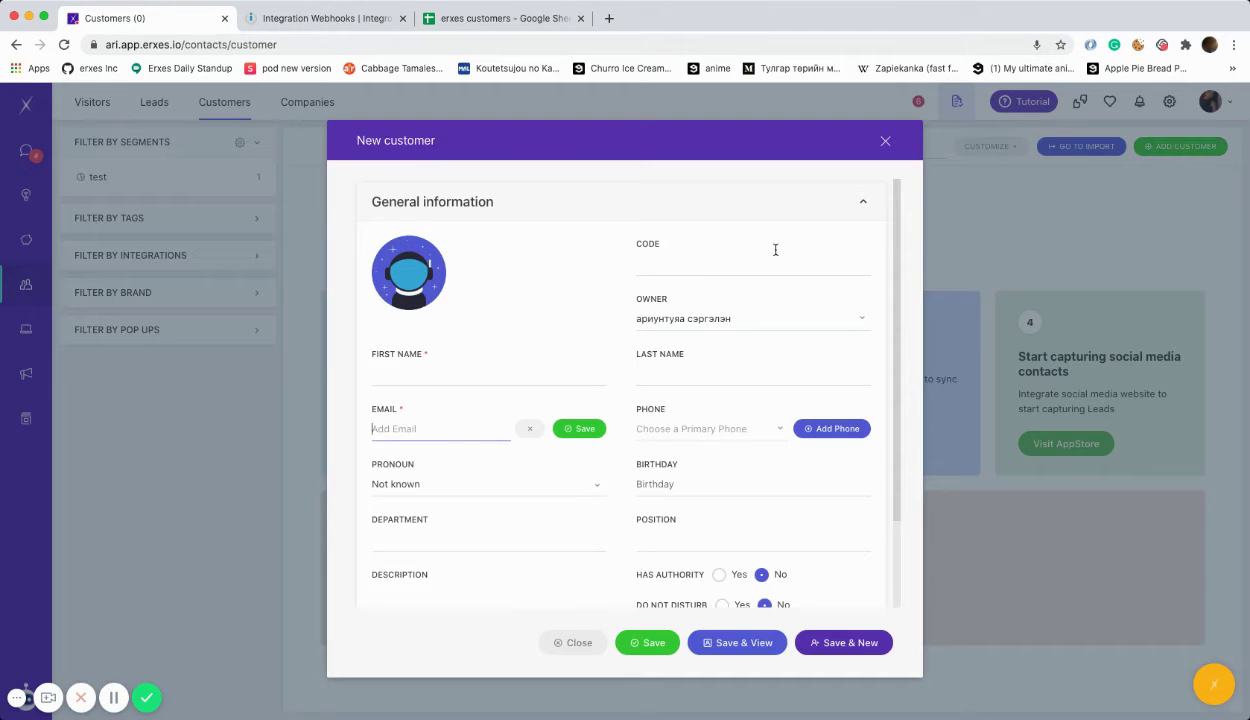
left_click(427, 380)
type("test")
left_click(655, 379)
type("test")
Step: Add the customer's e-mail and phone number, save the customer, and check Integromat
left_click(405, 429)
type("t")
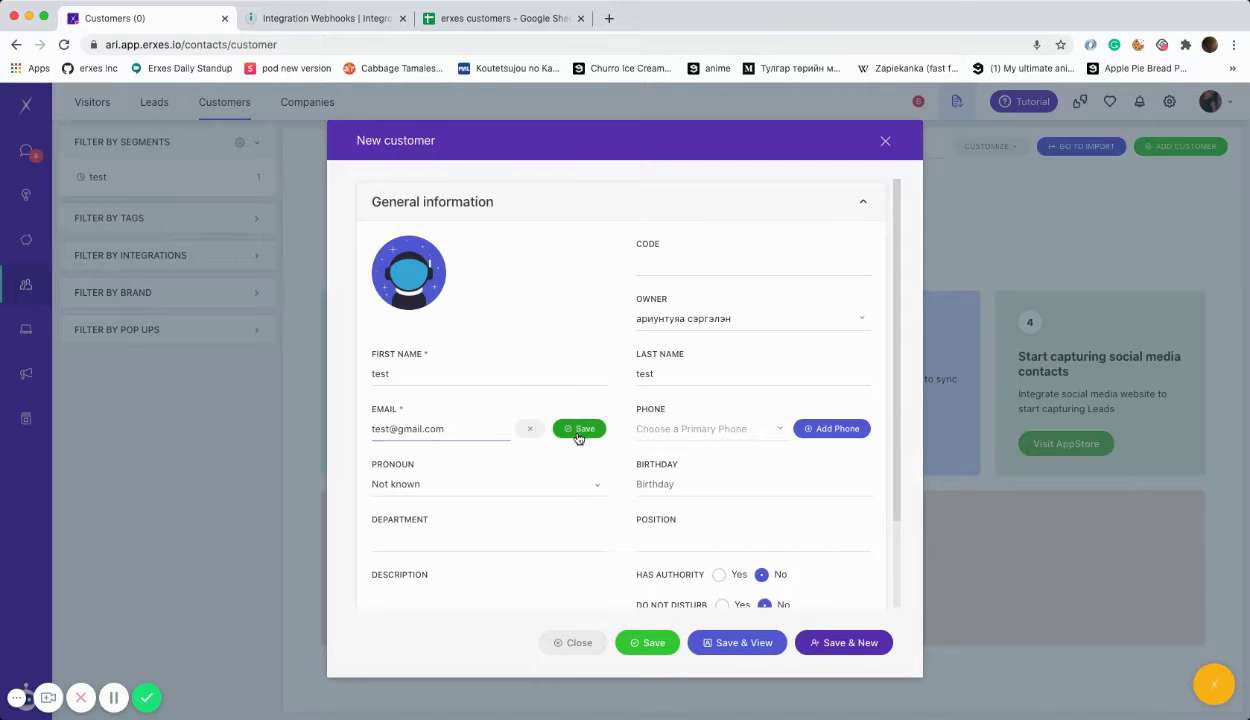
left_click(579, 428)
left_click(831, 428)
type("11223344")
left_click(843, 428)
left_click(645, 646)
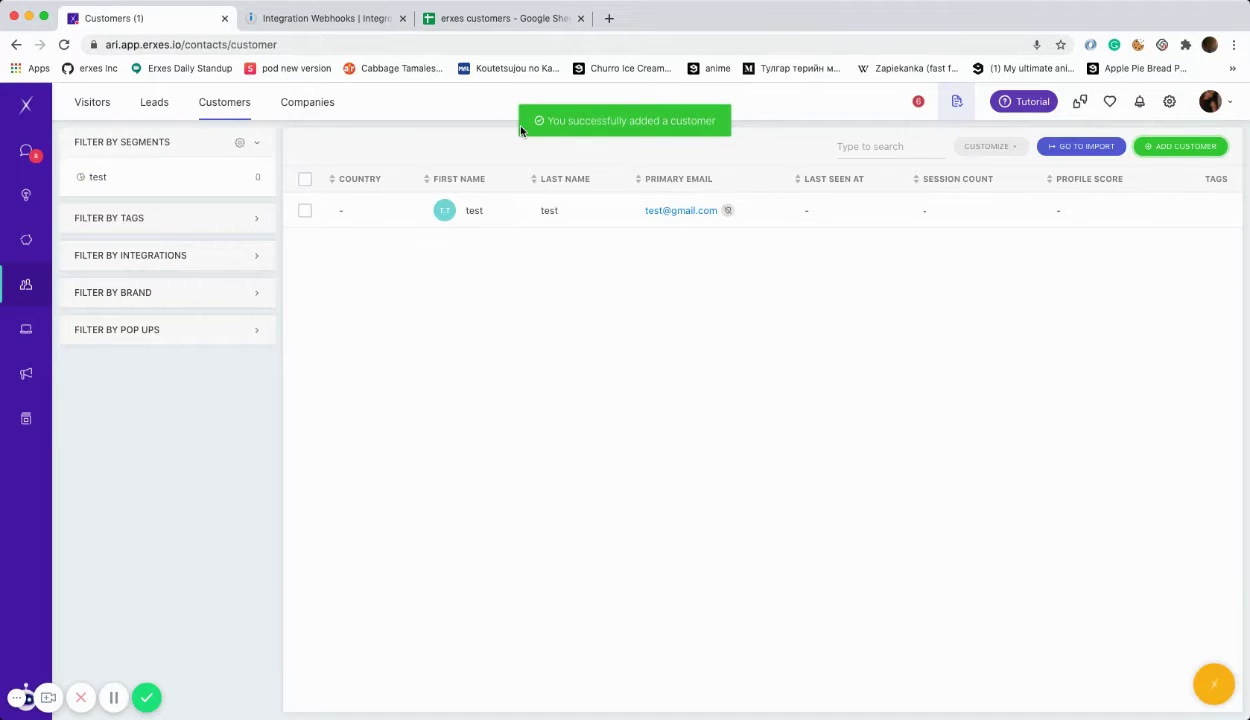
left_click(333, 22)
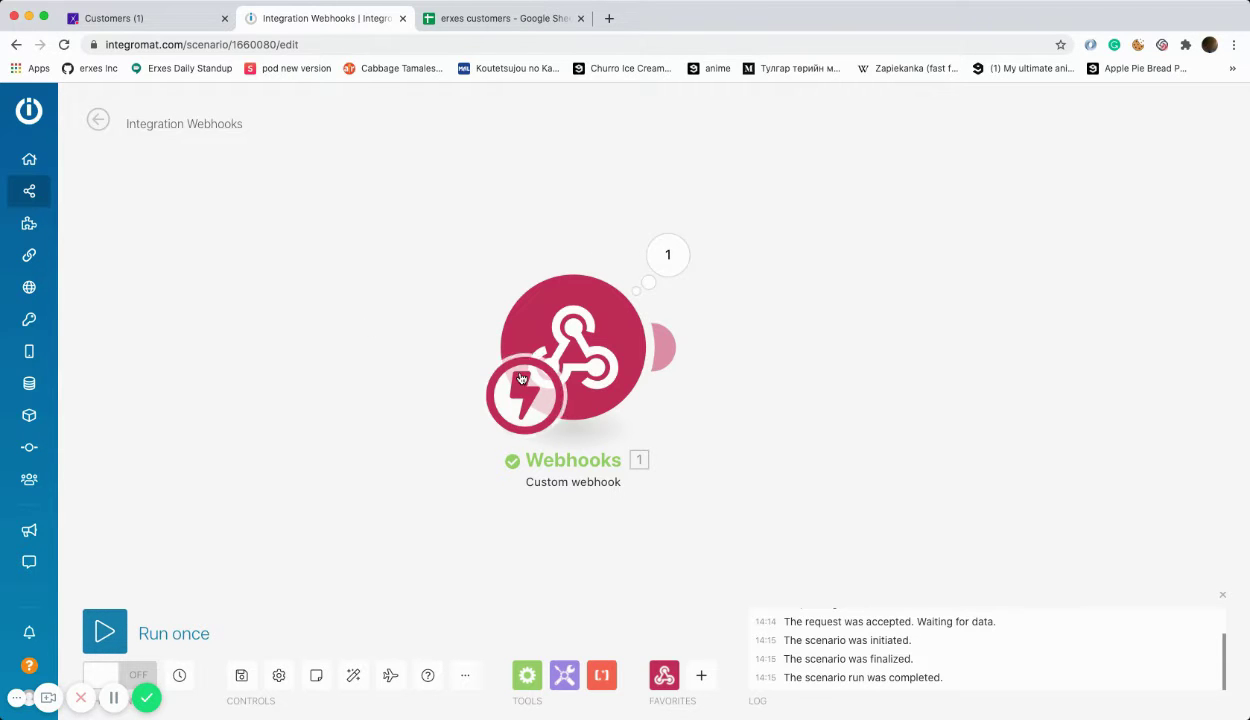
Step: Review the webhook's received data, then add a JSON Parse JSON module after the trigger
left_click(684, 258)
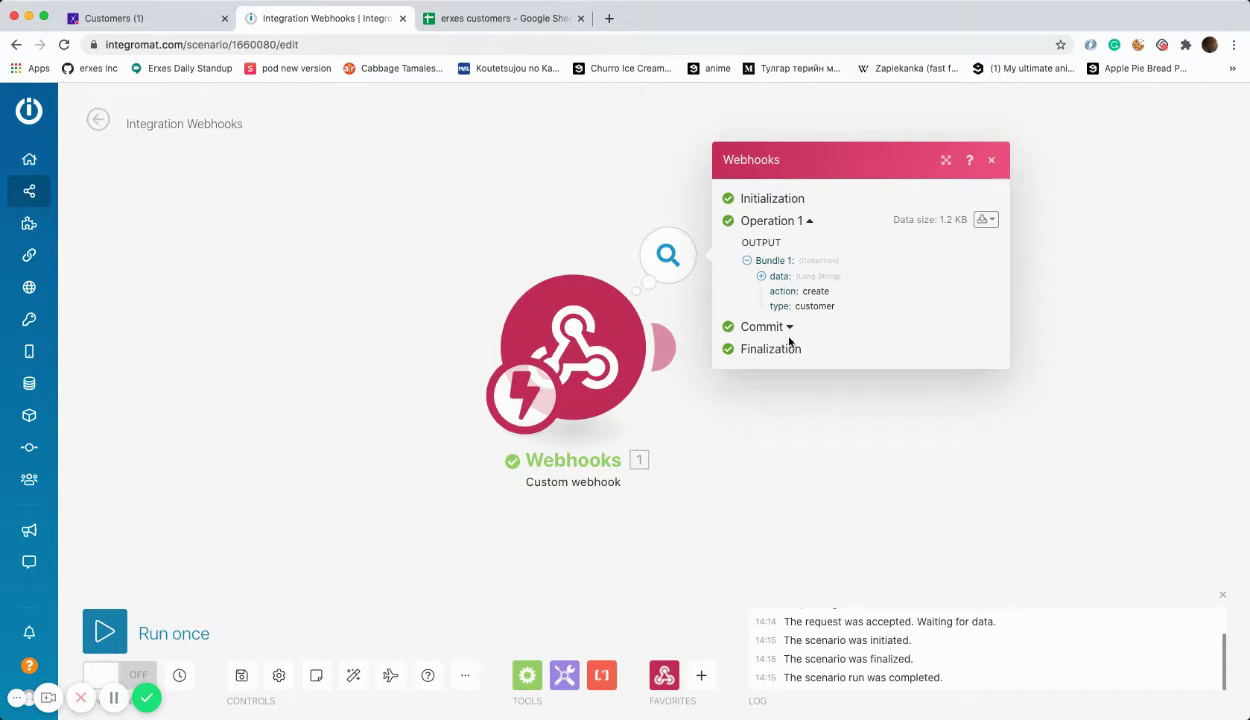
left_click(991, 163)
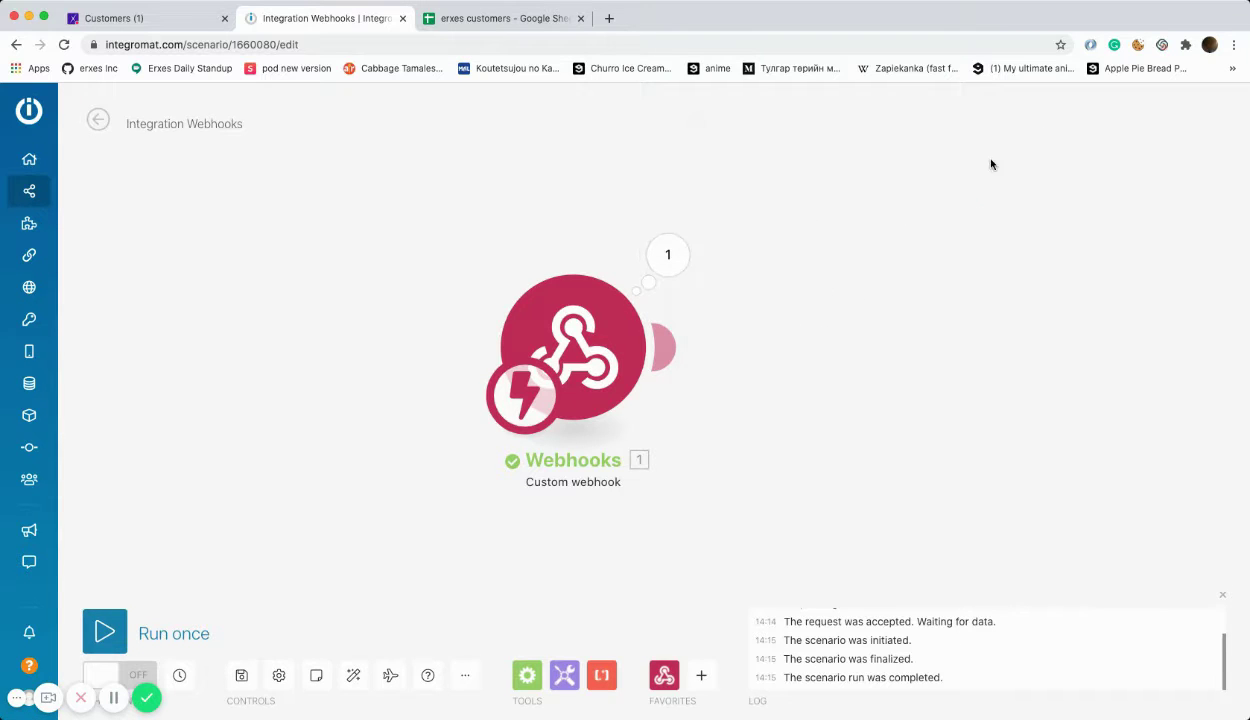
left_click(662, 348)
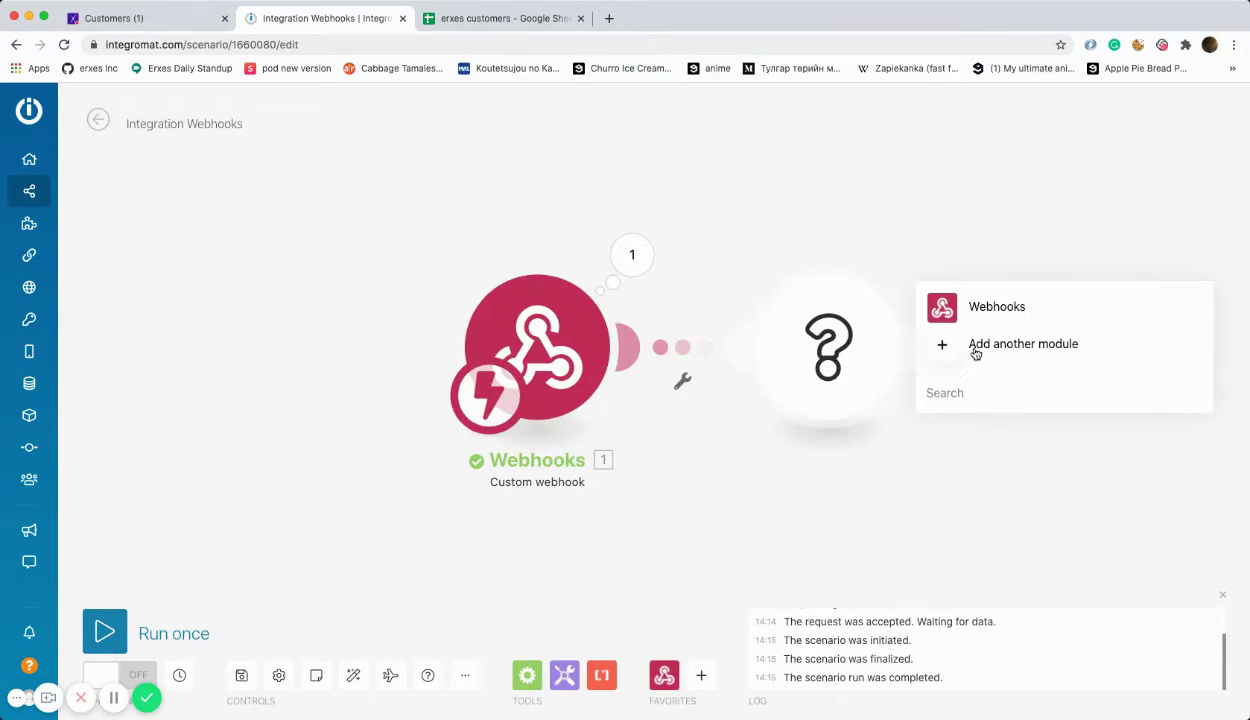
left_click(940, 341)
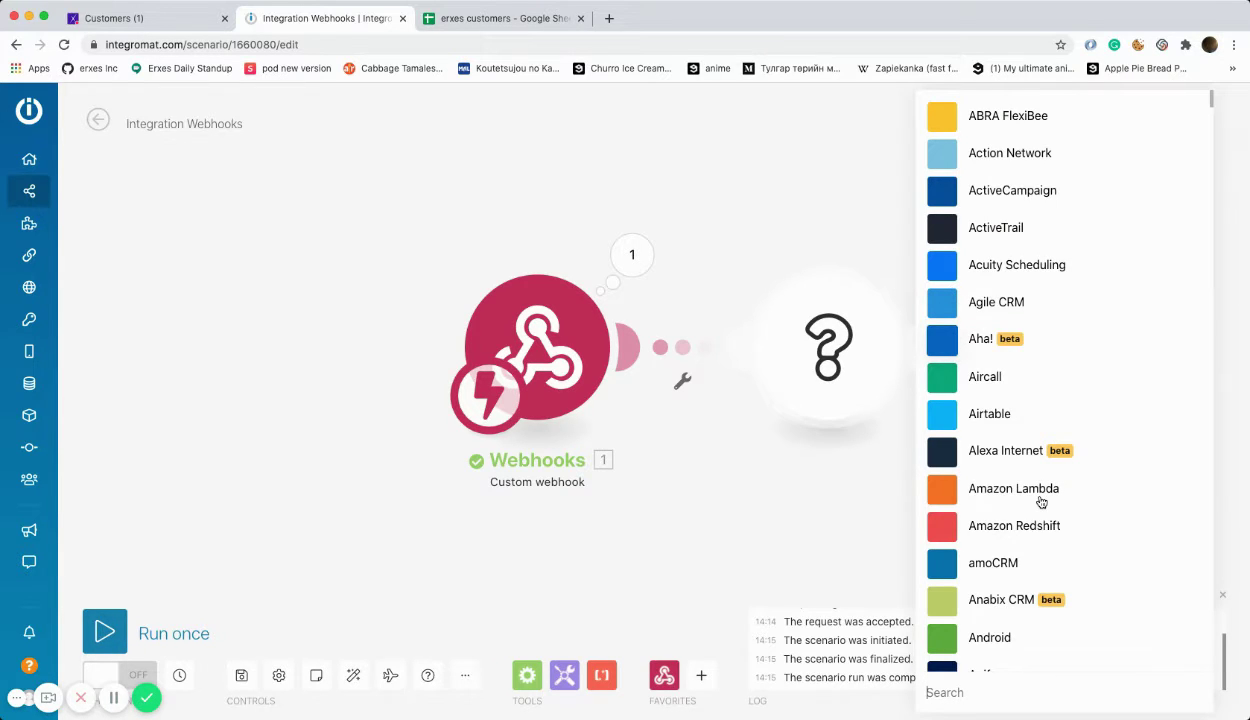
scroll(1041, 502, "down", 5)
type("json")
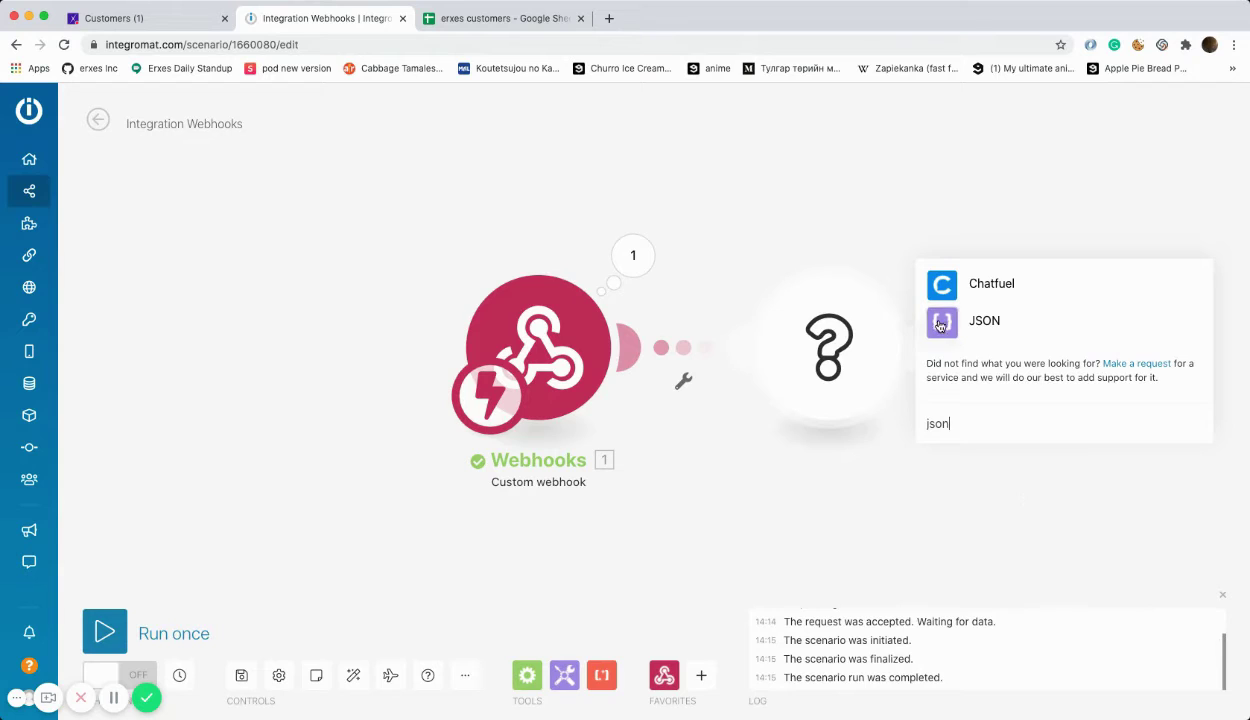
left_click(940, 322)
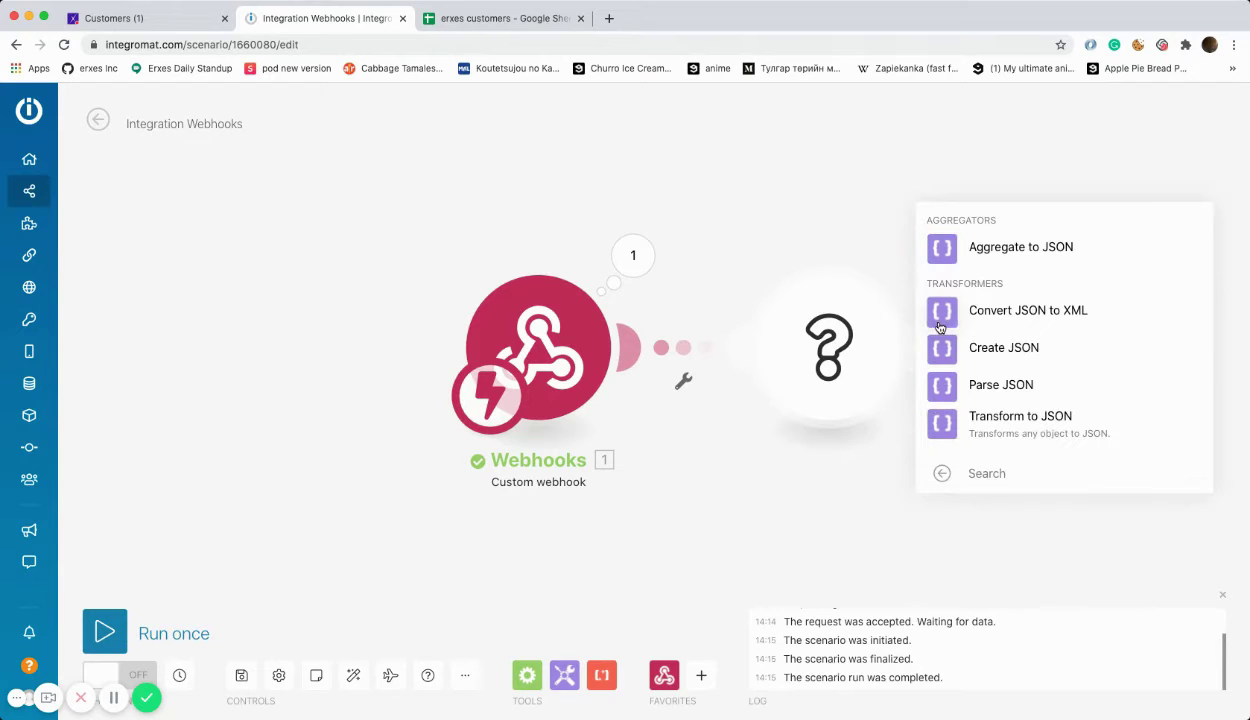
left_click(950, 396)
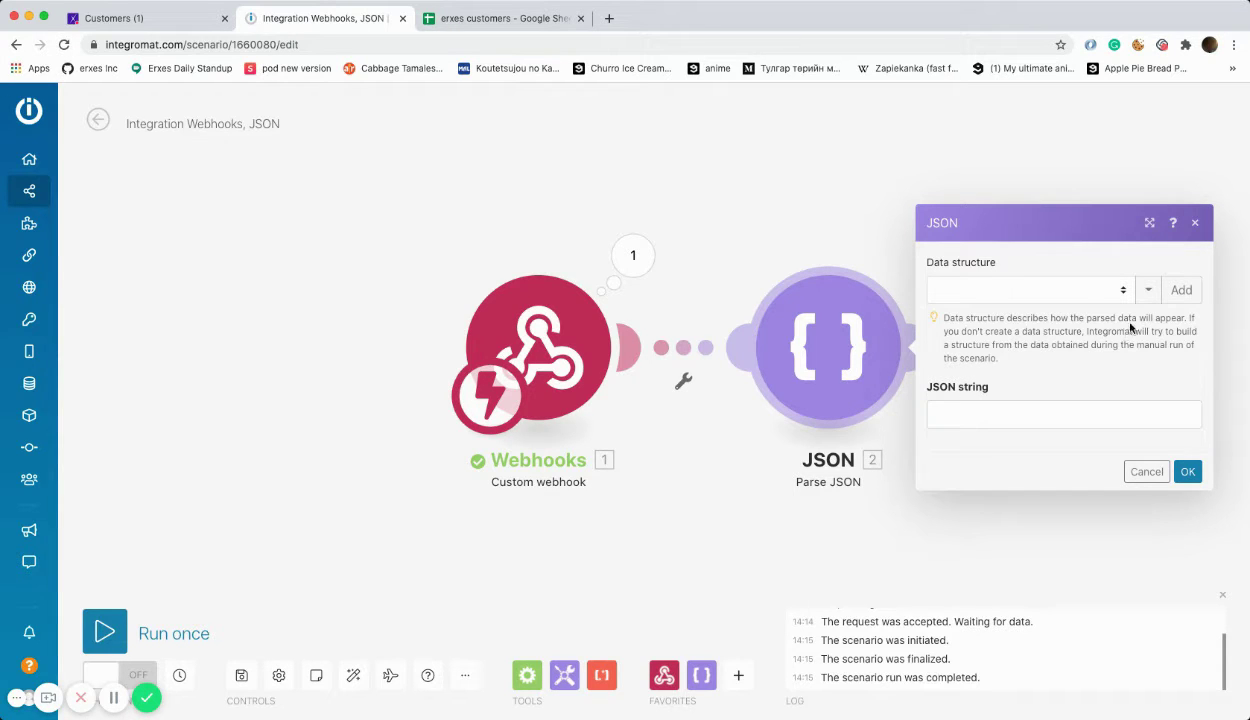
Step: Give Parse JSON a new default data structure and map '1. data' into JSON string
left_click(1181, 289)
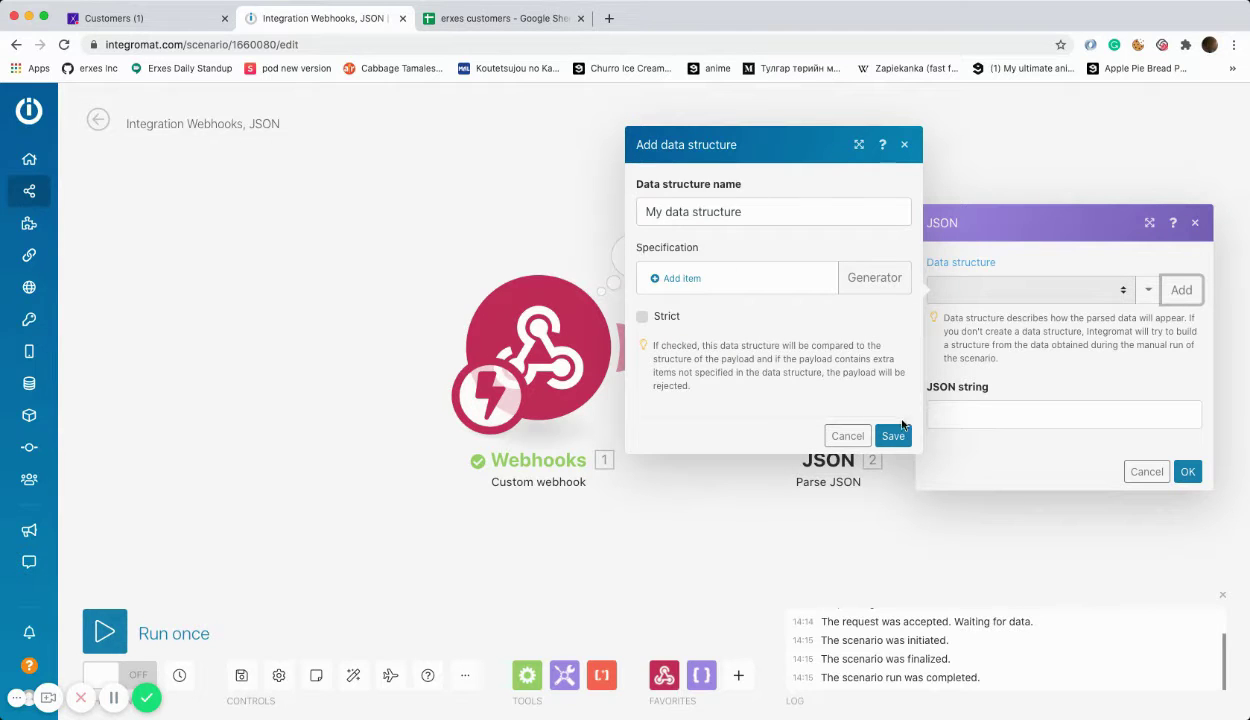
left_click(890, 434)
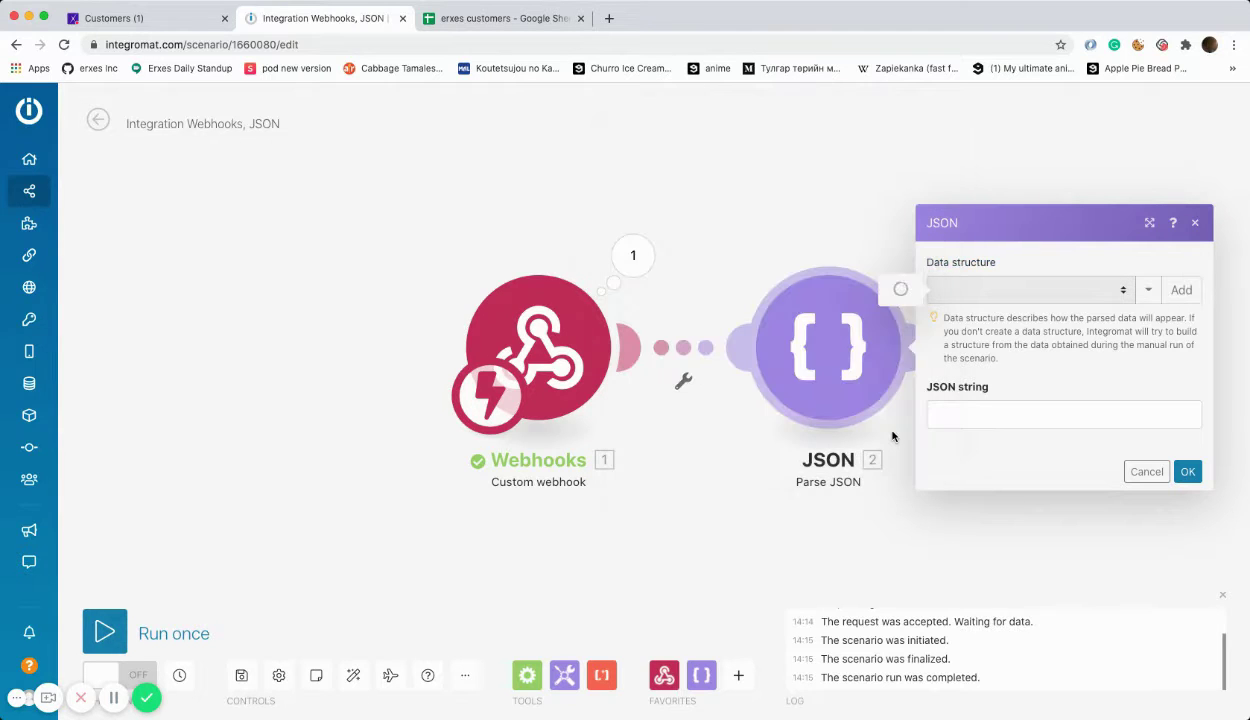
left_click(1032, 416)
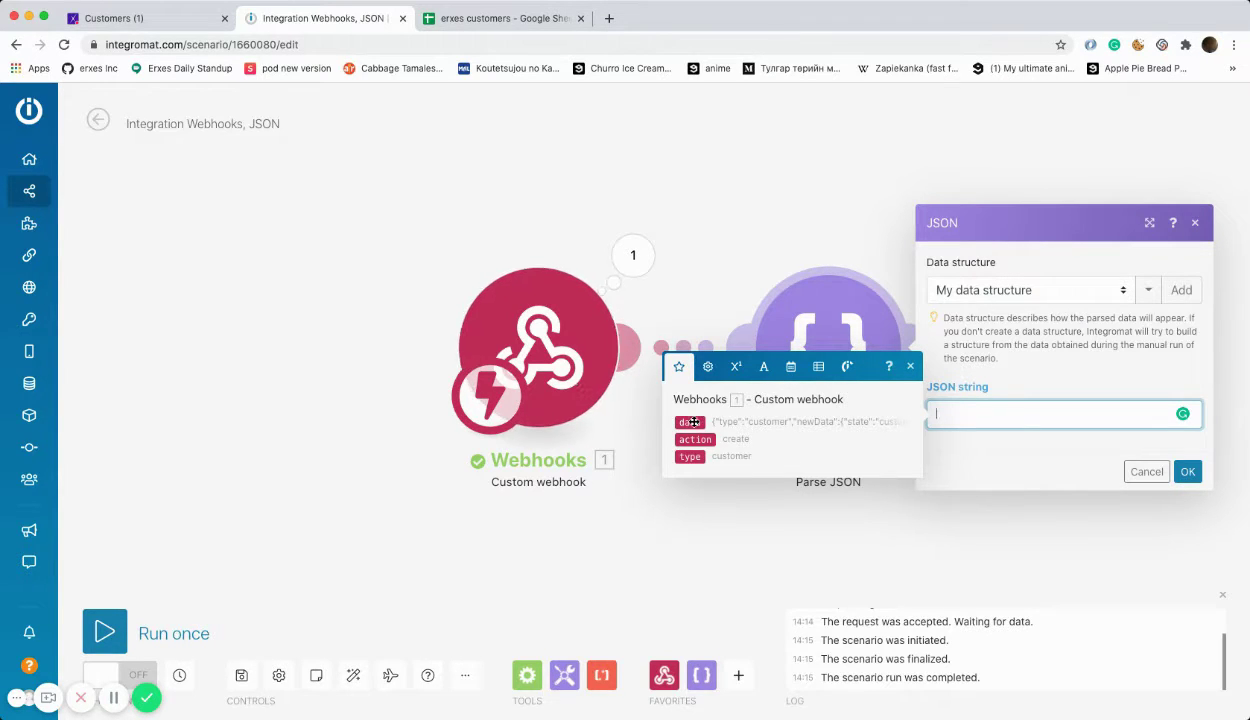
left_click(692, 422)
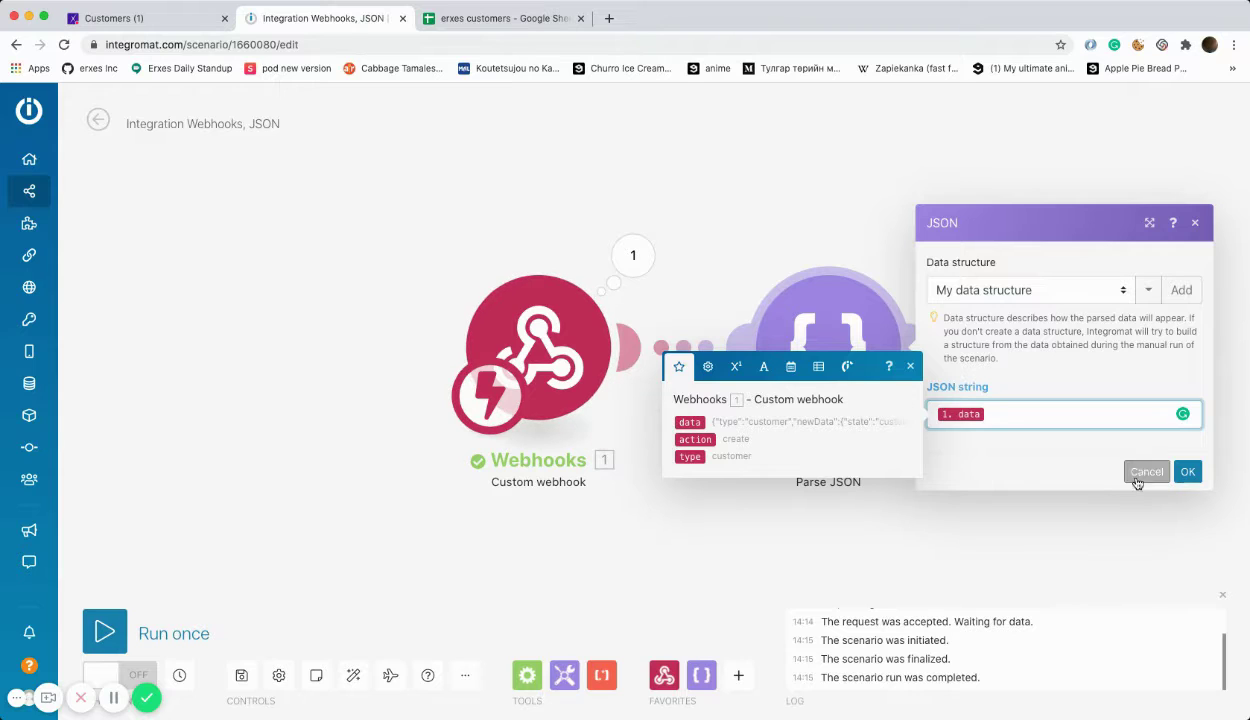
left_click(1188, 473)
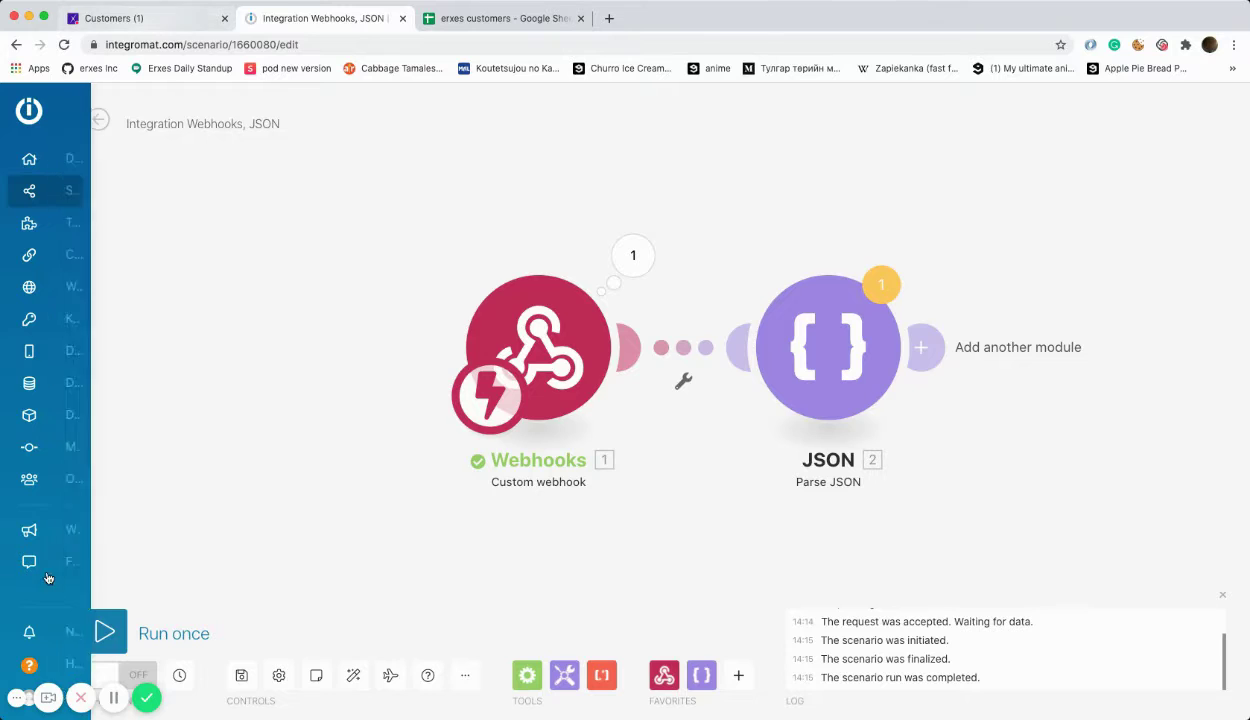
Step: Run the scenario once despite the warning, then switch to erxes Customers
left_click(124, 628)
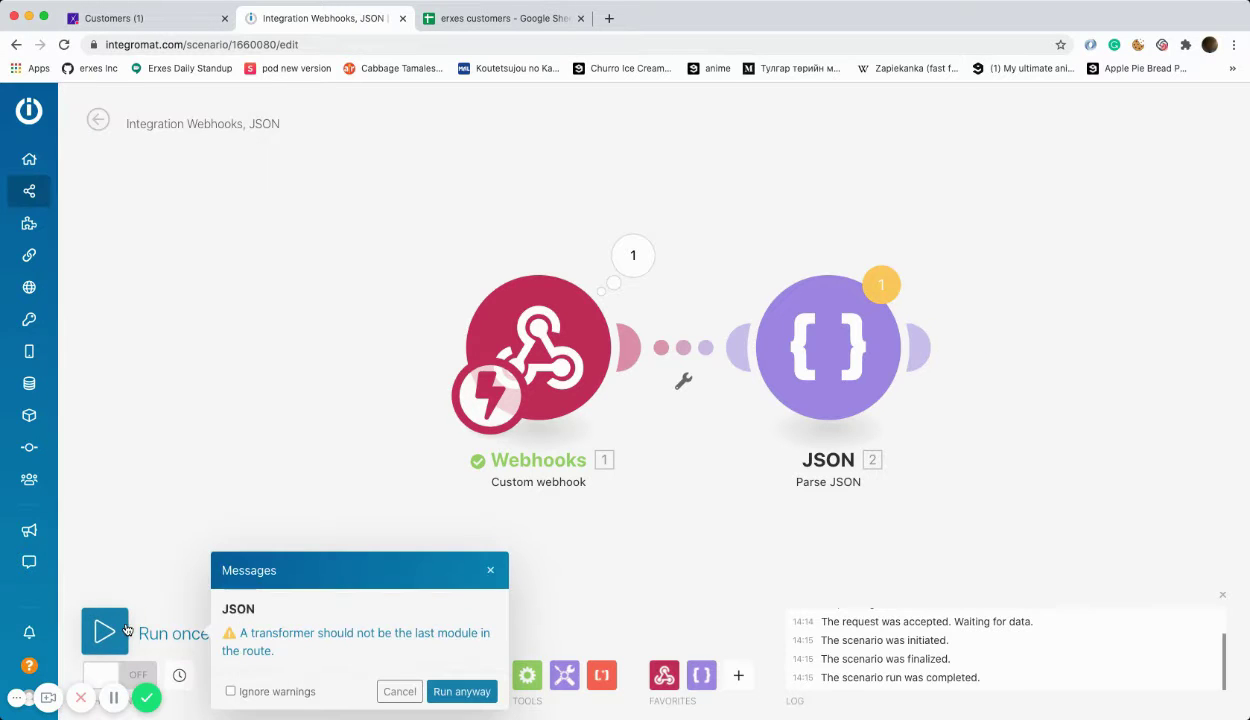
left_click(445, 690)
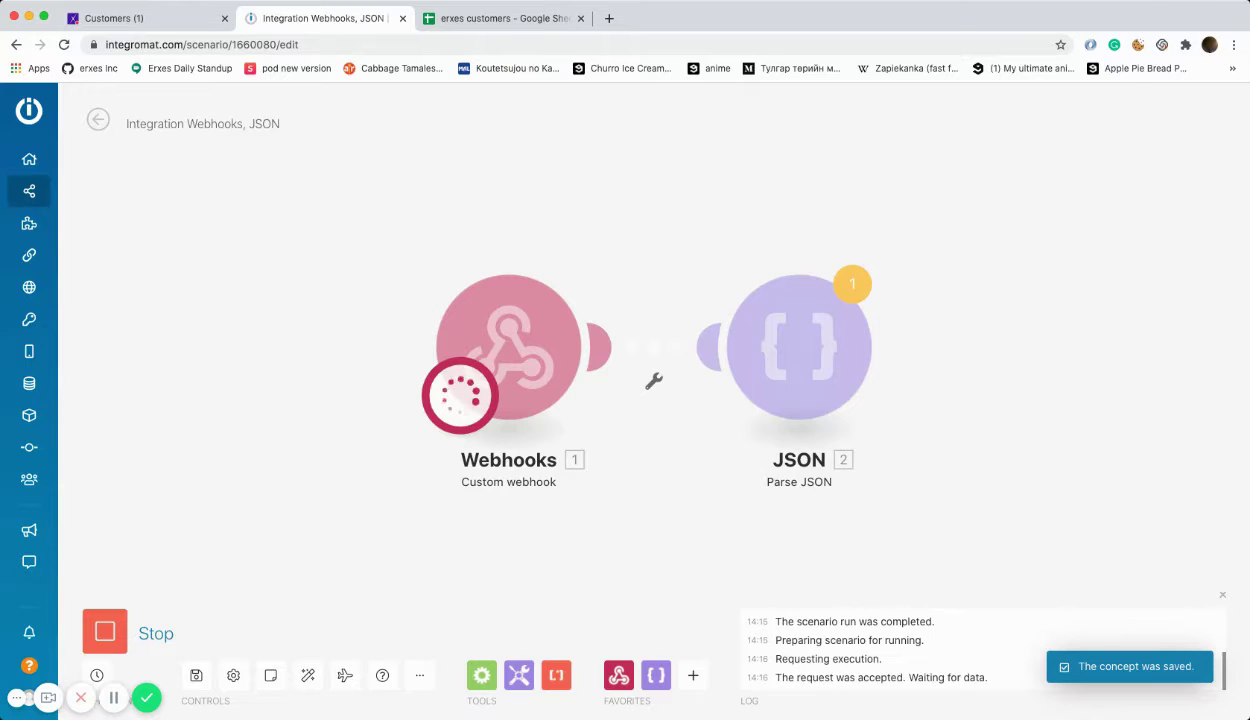
left_click(141, 17)
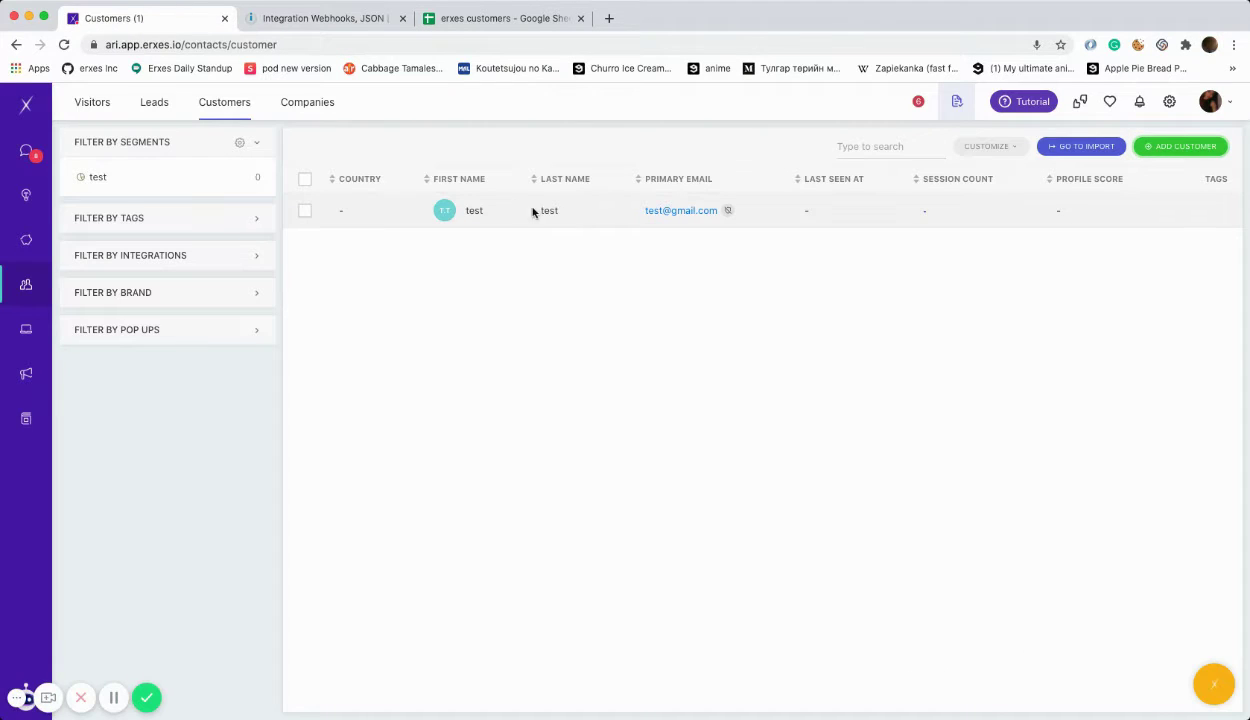
Step: Start a new customer with first name 'test2' and last name 'test'
left_click(1185, 148)
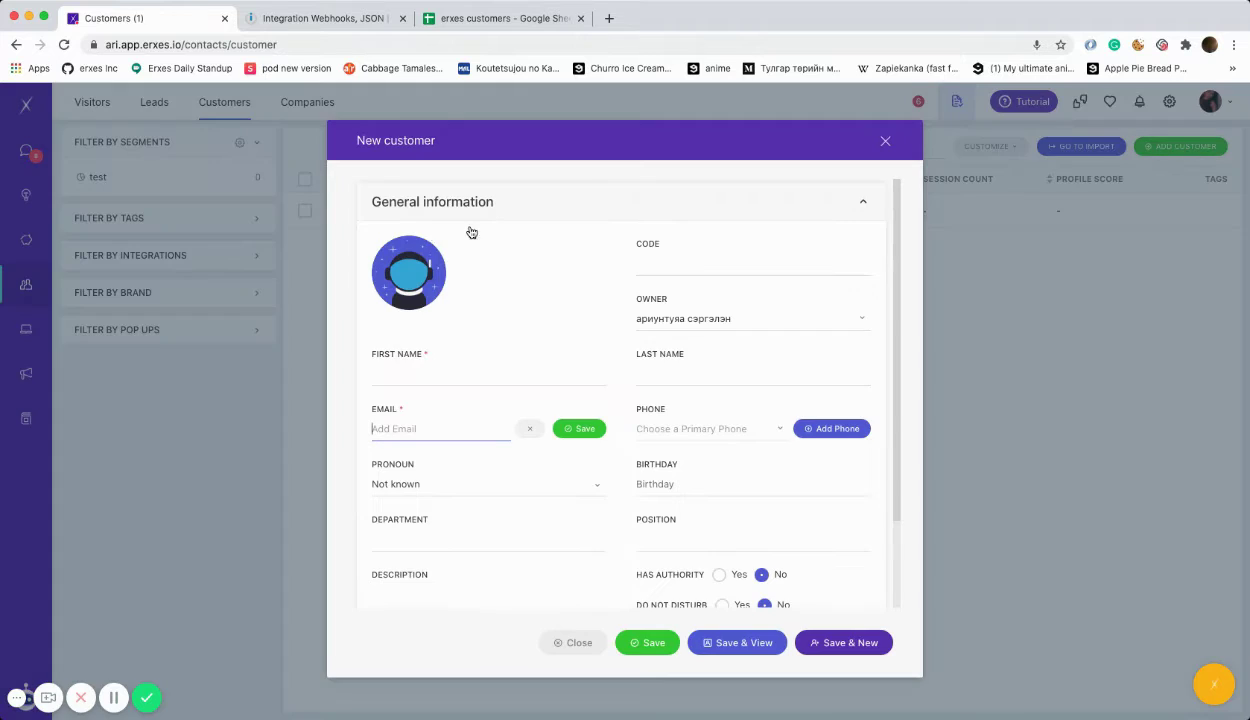
left_click(463, 368)
type("test2")
left_click(645, 374)
type("test")
Step: Add the customer's e-mail address and phone number, then save the customer
left_click(433, 422)
type("test2@mail.com")
left_click(668, 430)
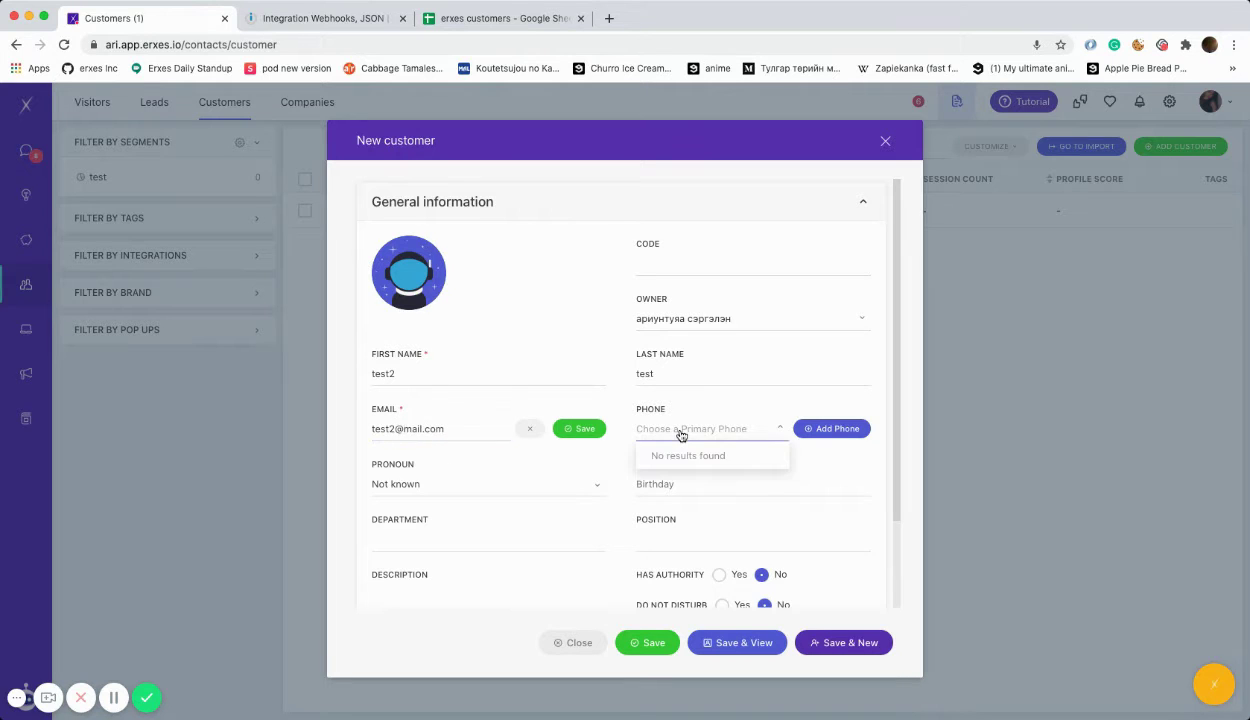
left_click(823, 430)
type("22334455")
left_click(840, 428)
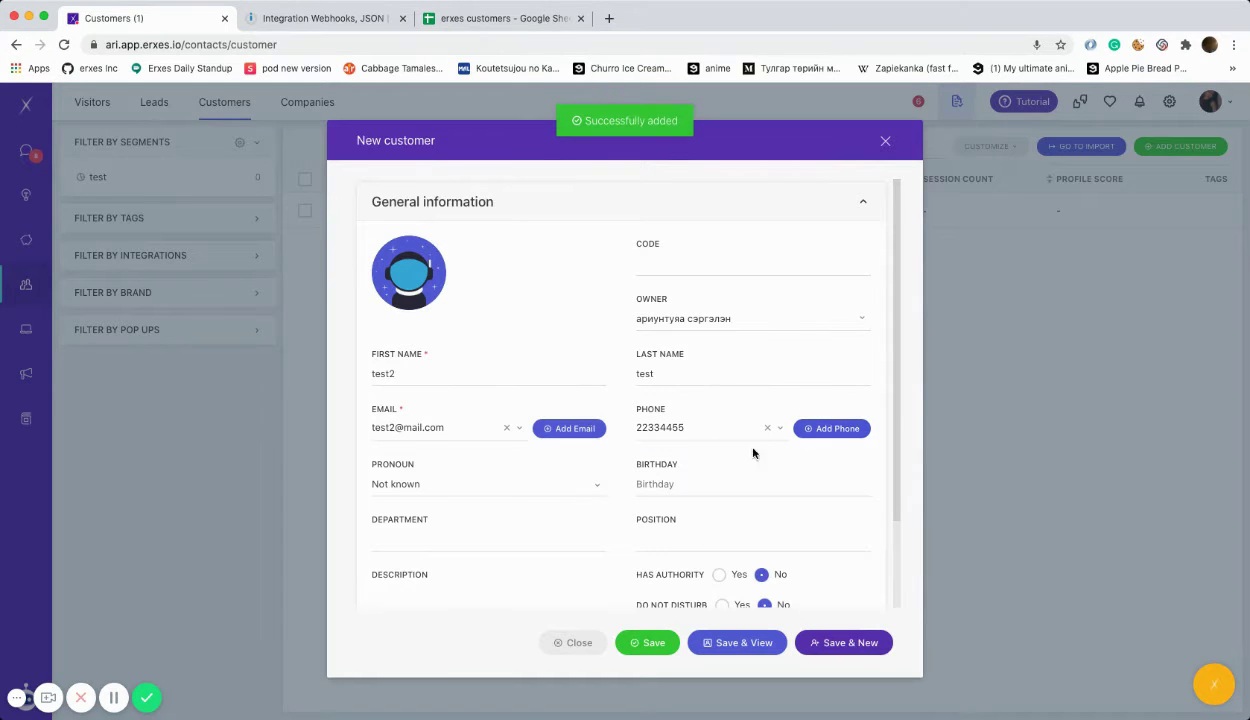
left_click(645, 642)
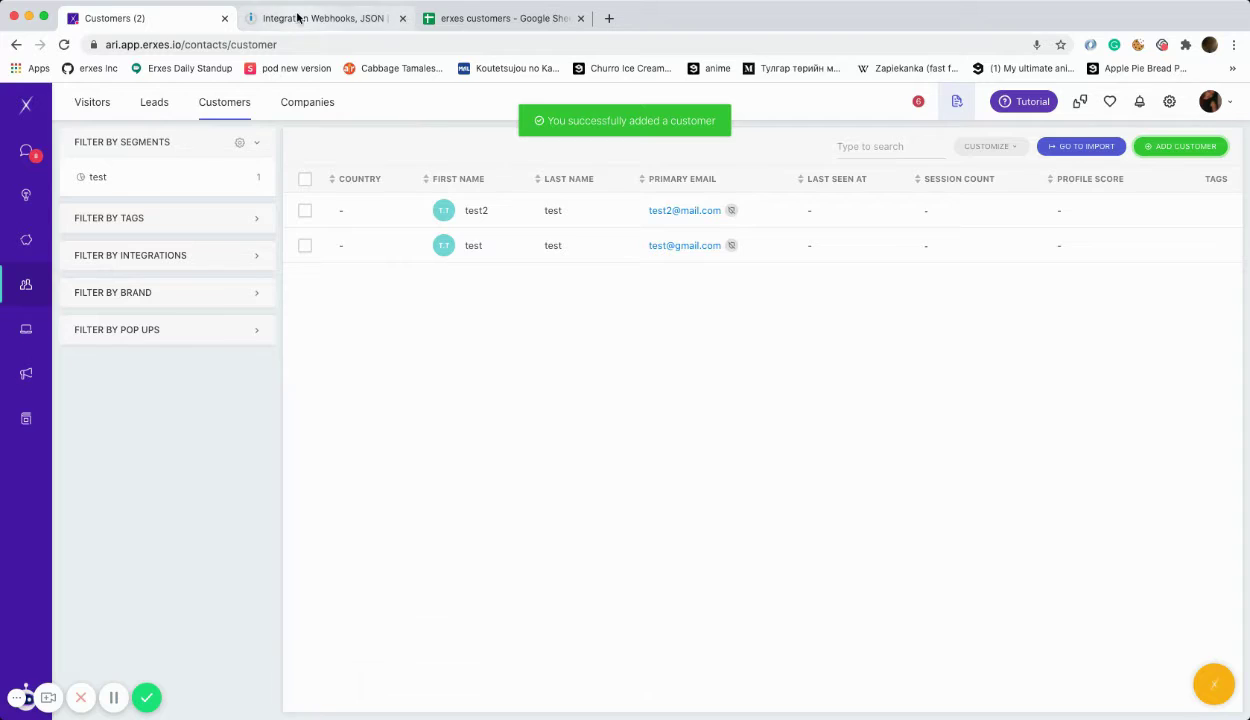
Step: In Integromat, review the Parse JSON output bundle for the new customer, then close it
left_click(320, 18)
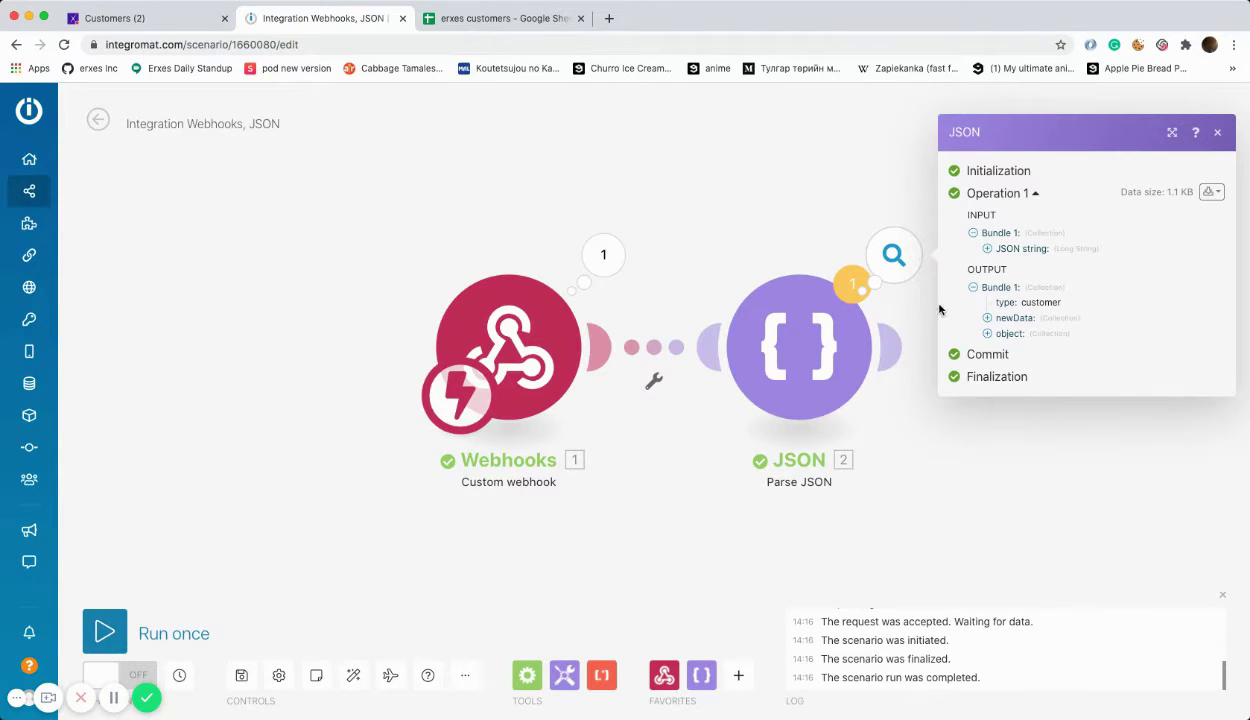
left_click(1219, 134)
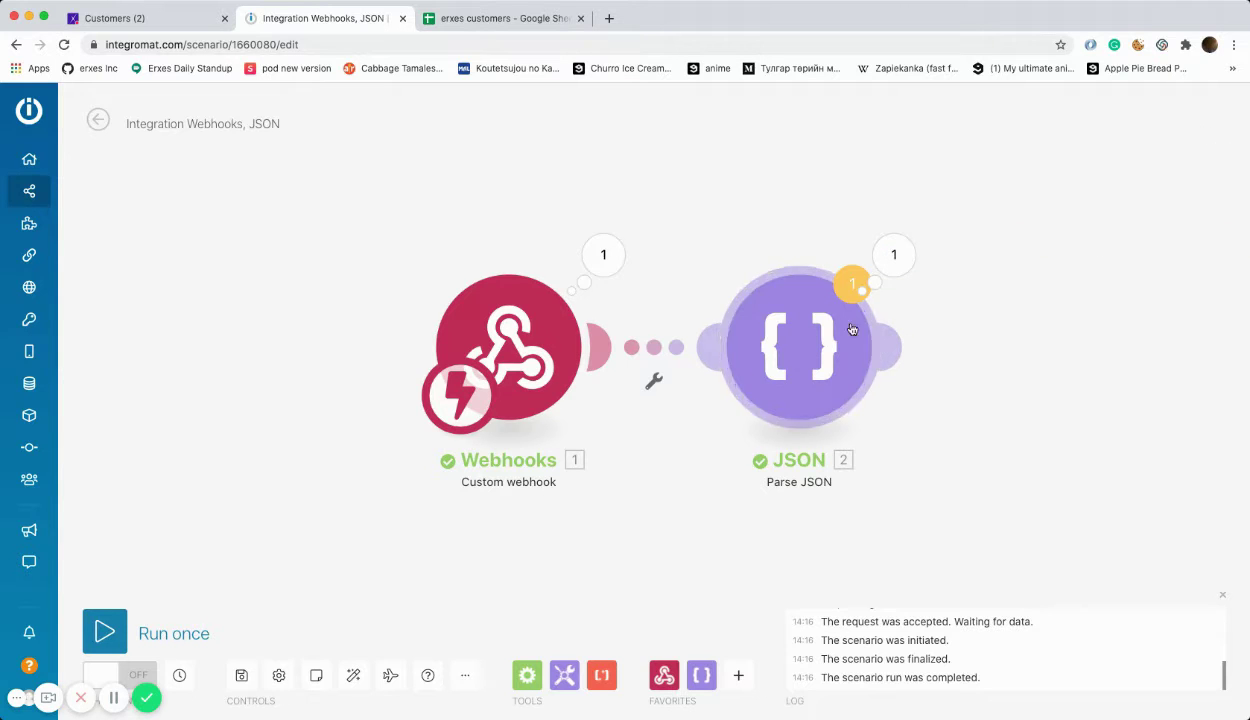
Step: Add a Google Sheets 'Add a Row' module after the Parse JSON module
left_click(890, 347)
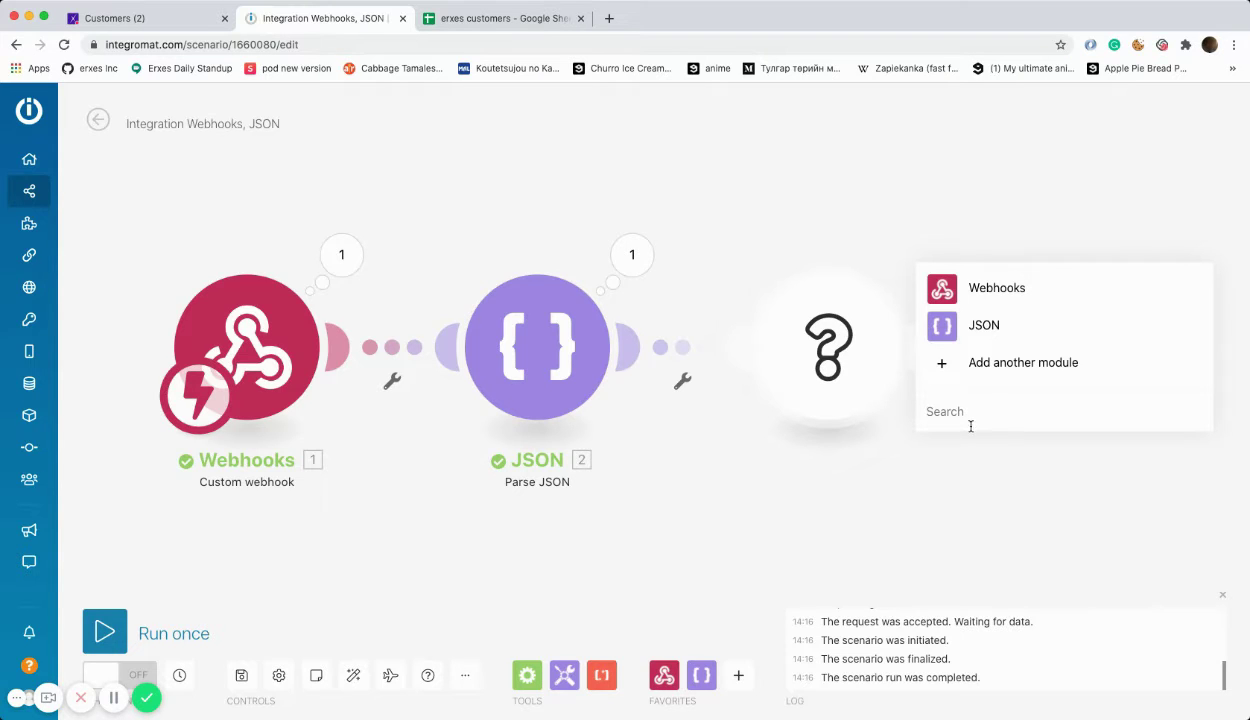
type("shee")
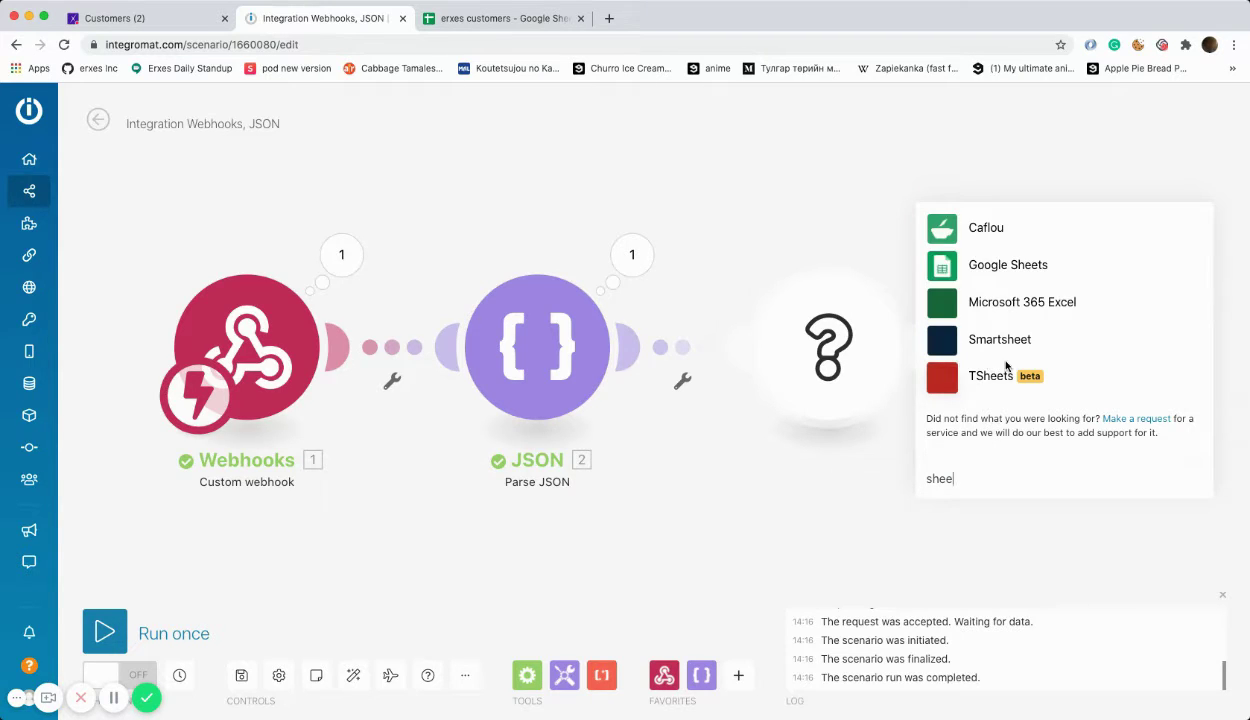
left_click(945, 270)
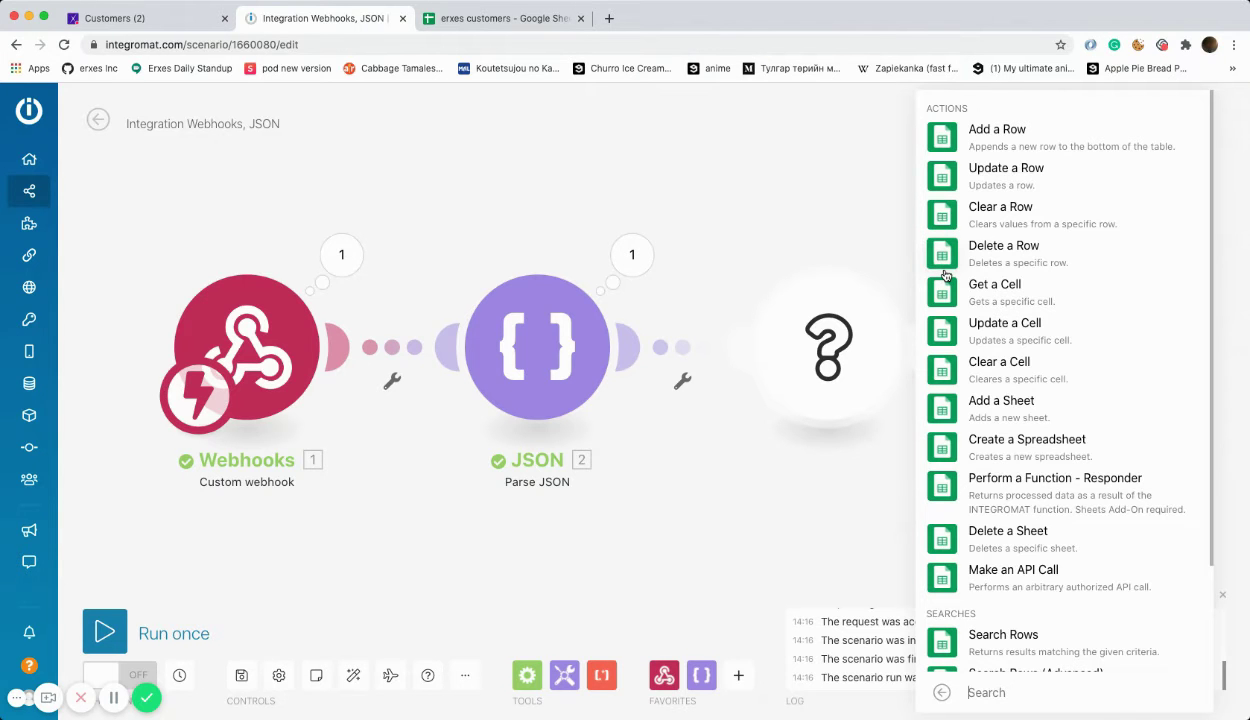
left_click(957, 141)
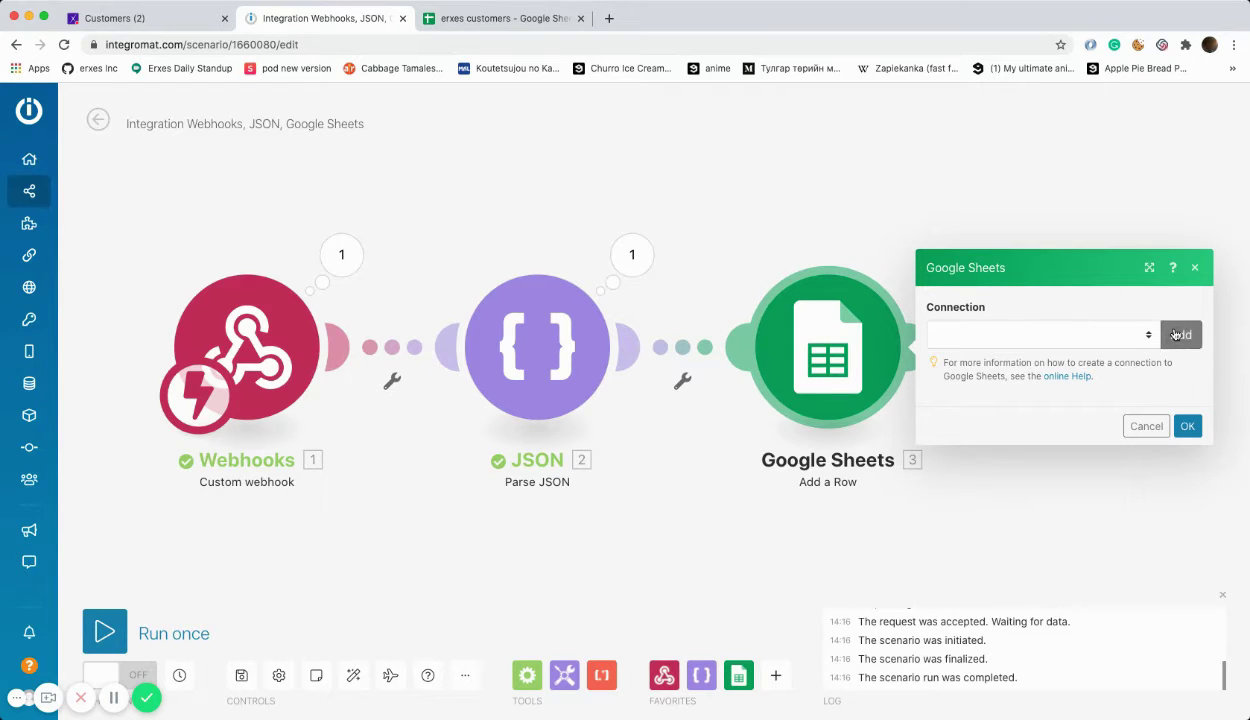
Step: Authorize a new Google connection and target Sheet1 of the 'erxes customers' spreadsheet
left_click(1177, 334)
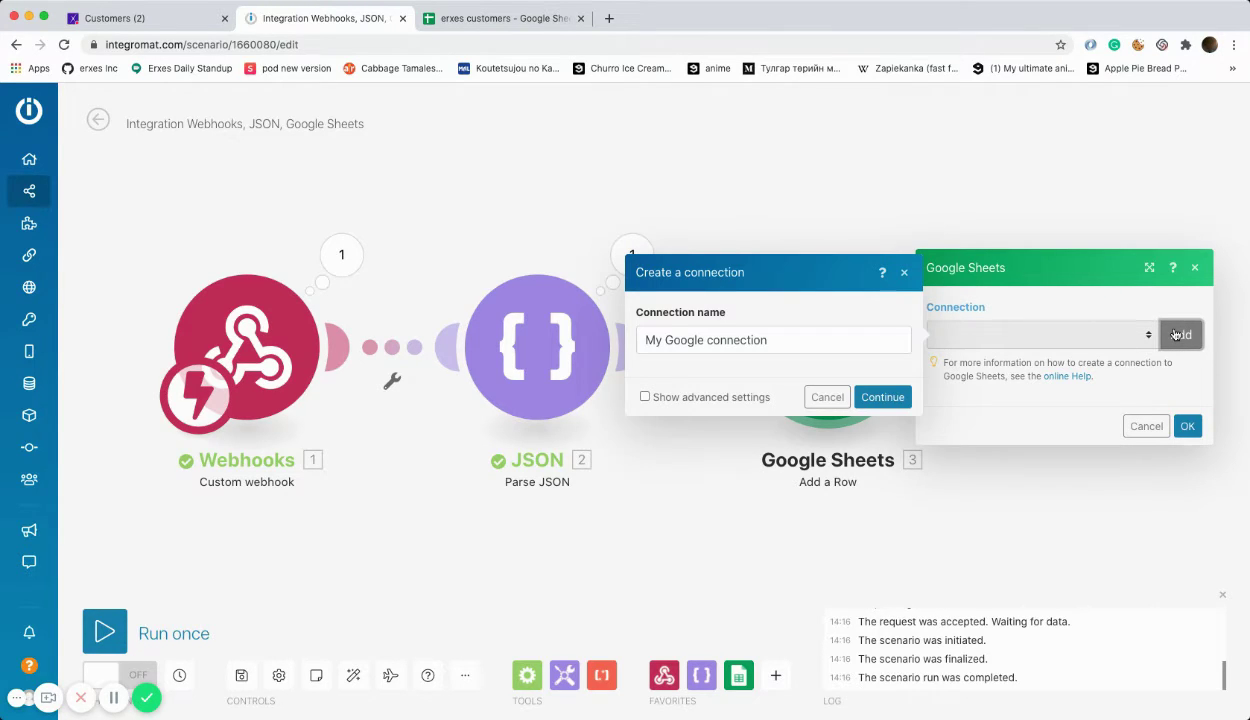
left_click(893, 398)
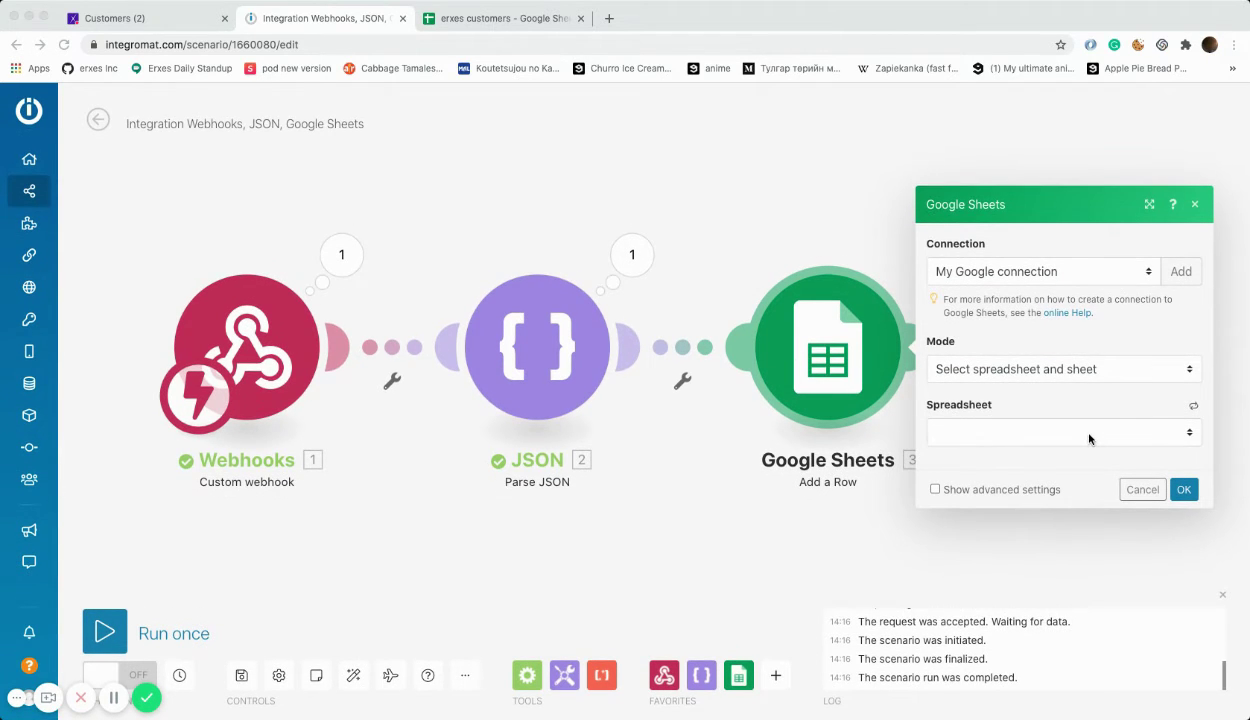
left_click(1148, 431)
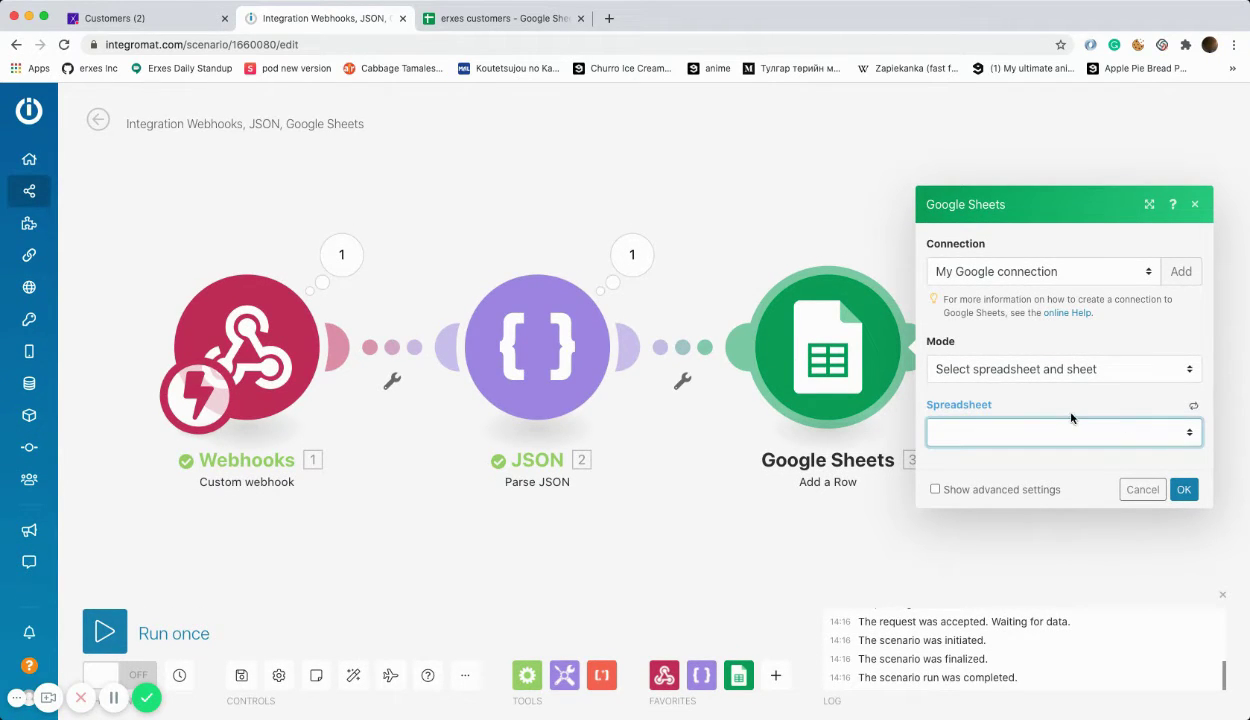
left_click(1027, 484)
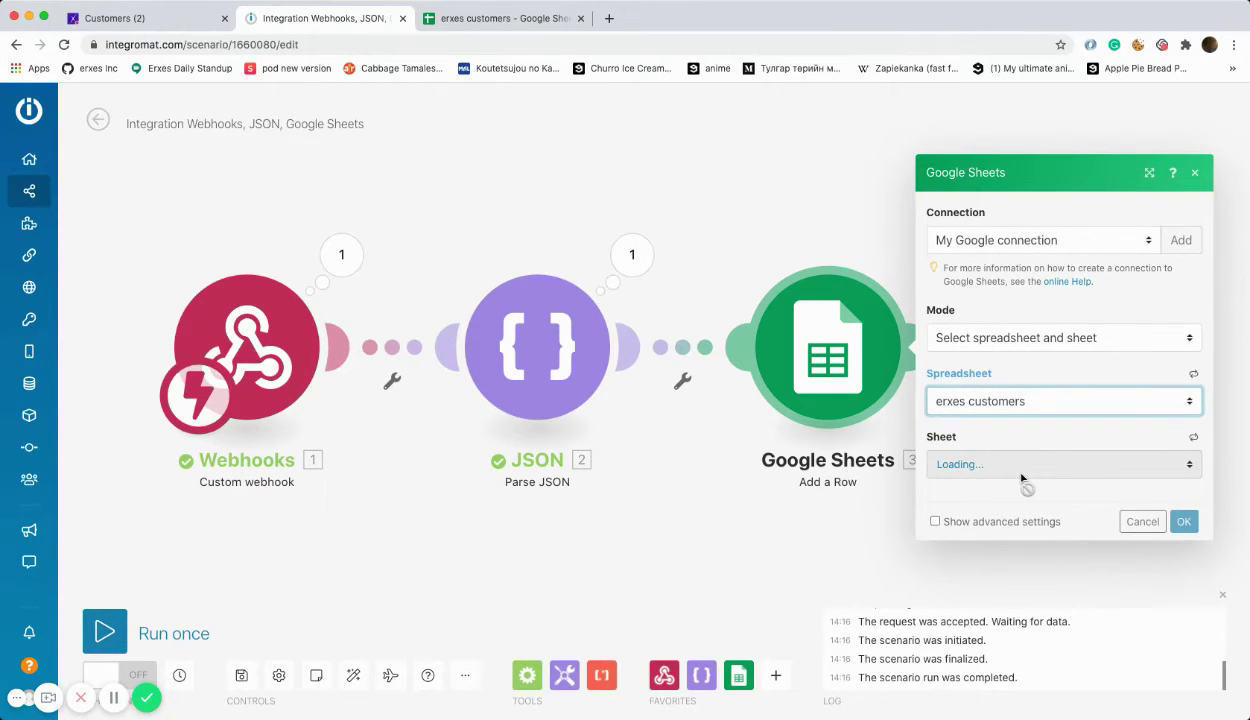
left_click(1048, 466)
left_click(1036, 477)
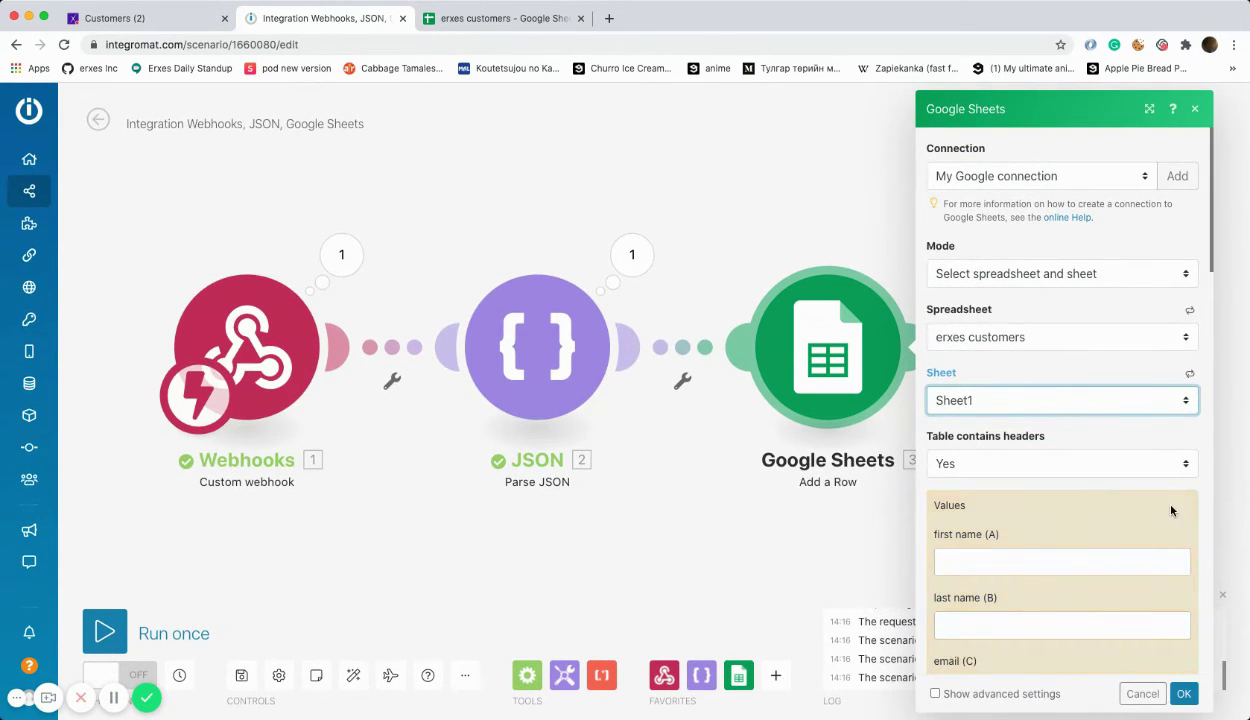
Step: Map newData firstName, lastName, primaryEmail and primaryPhone into the first name, last name, email and phone columns
scroll(1036, 452, "down", 3)
scroll(1036, 452, "down", 1)
left_click(1020, 290)
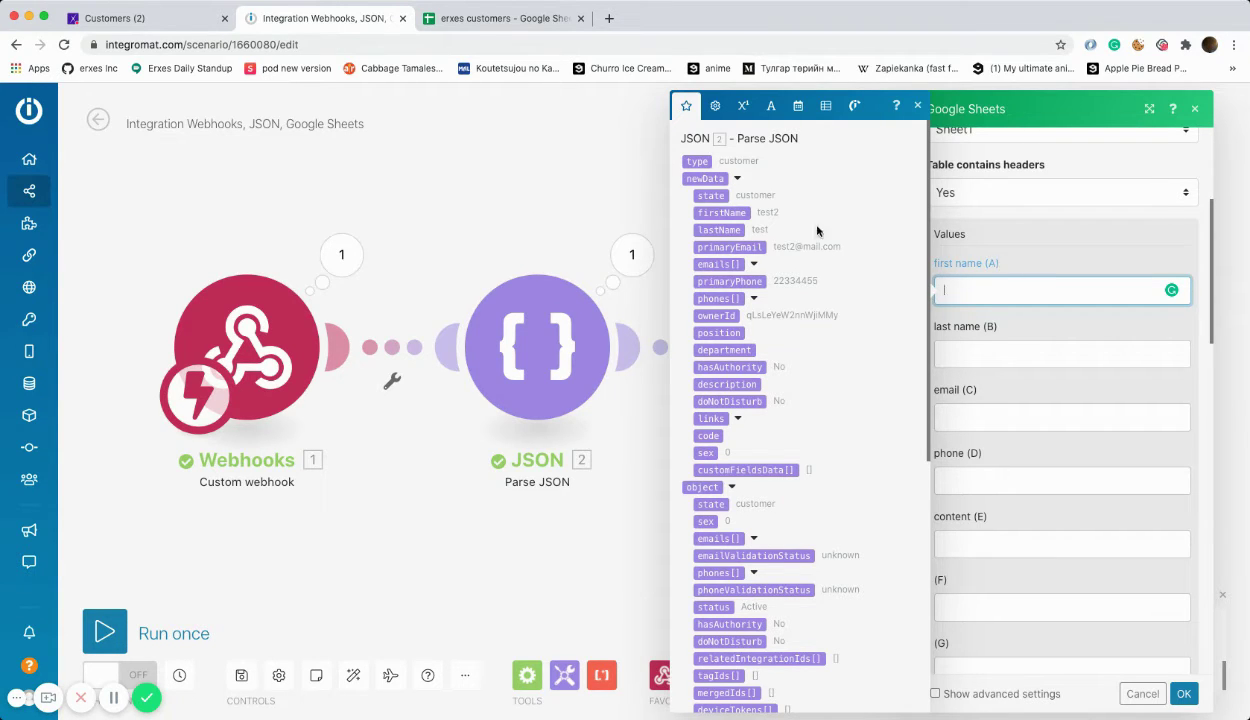
left_click(721, 212)
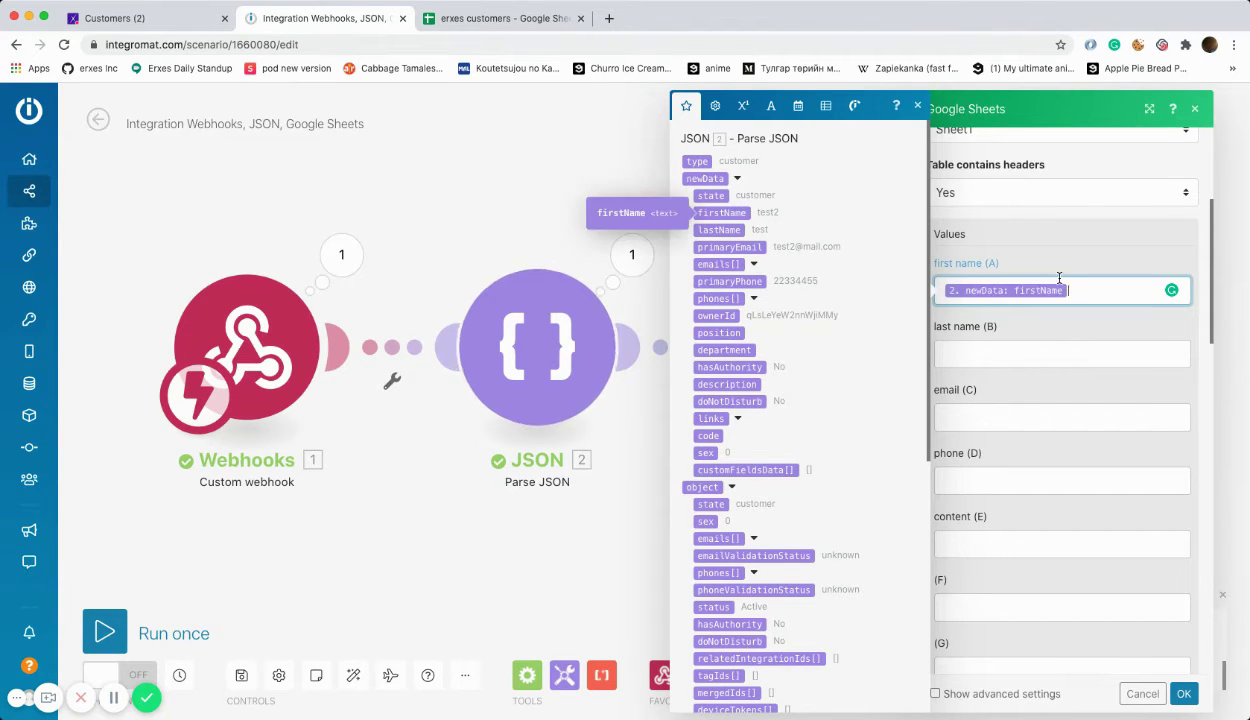
left_click(990, 355)
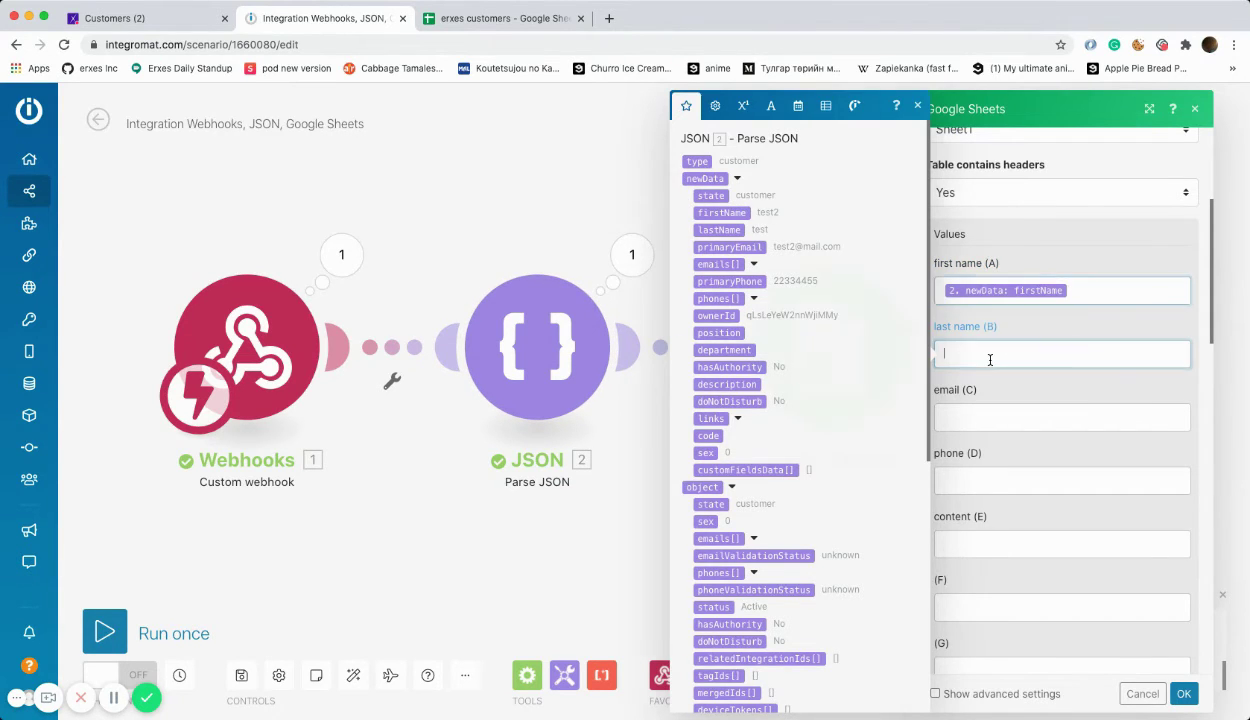
left_click(726, 230)
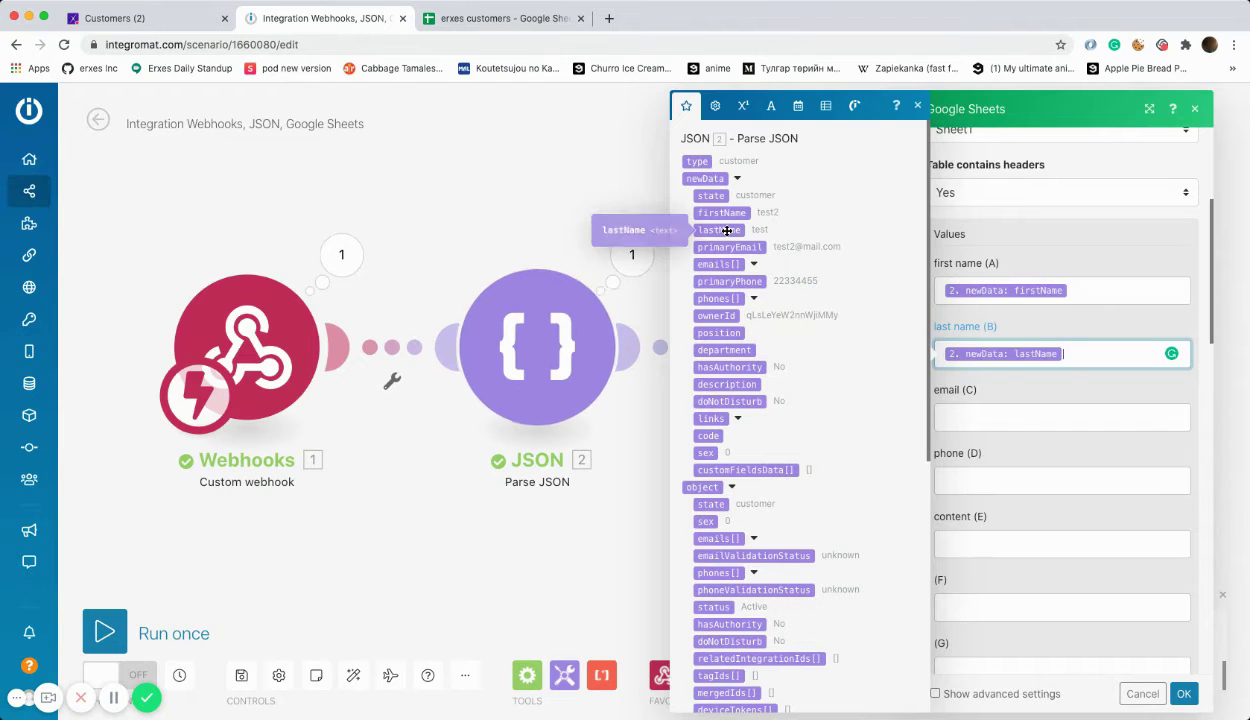
left_click(980, 417)
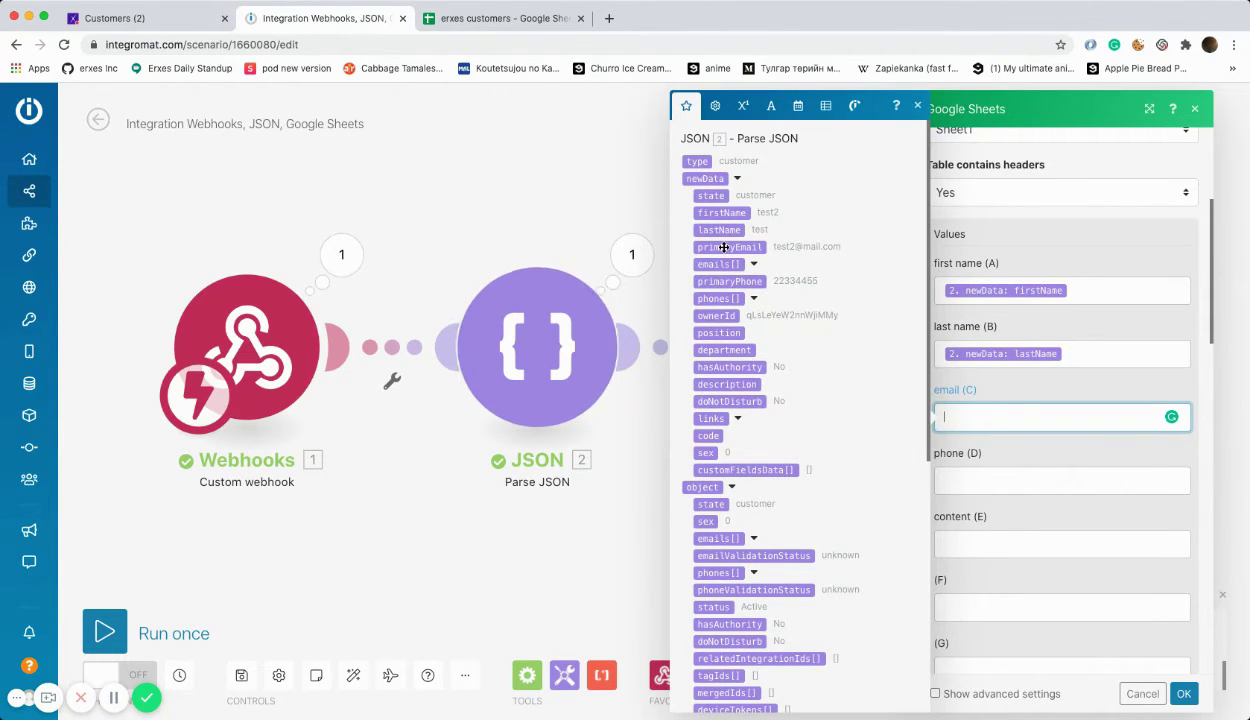
left_click(723, 247)
left_click(990, 478)
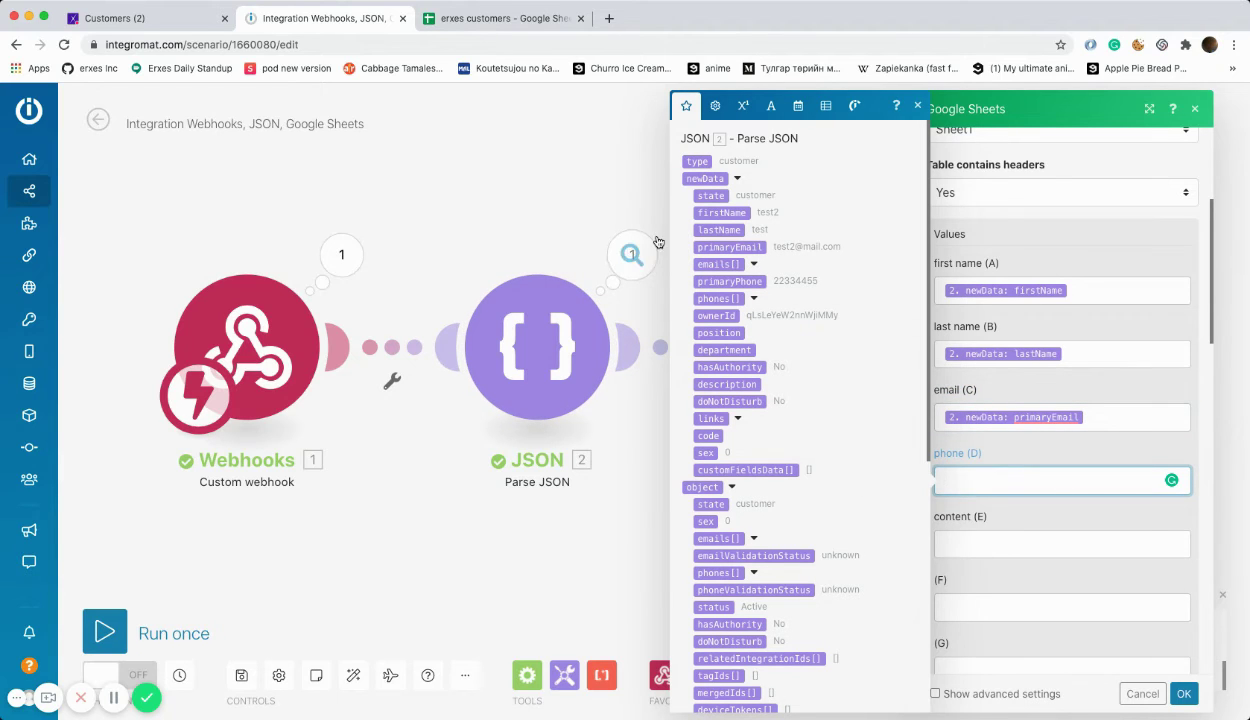
left_click(729, 281)
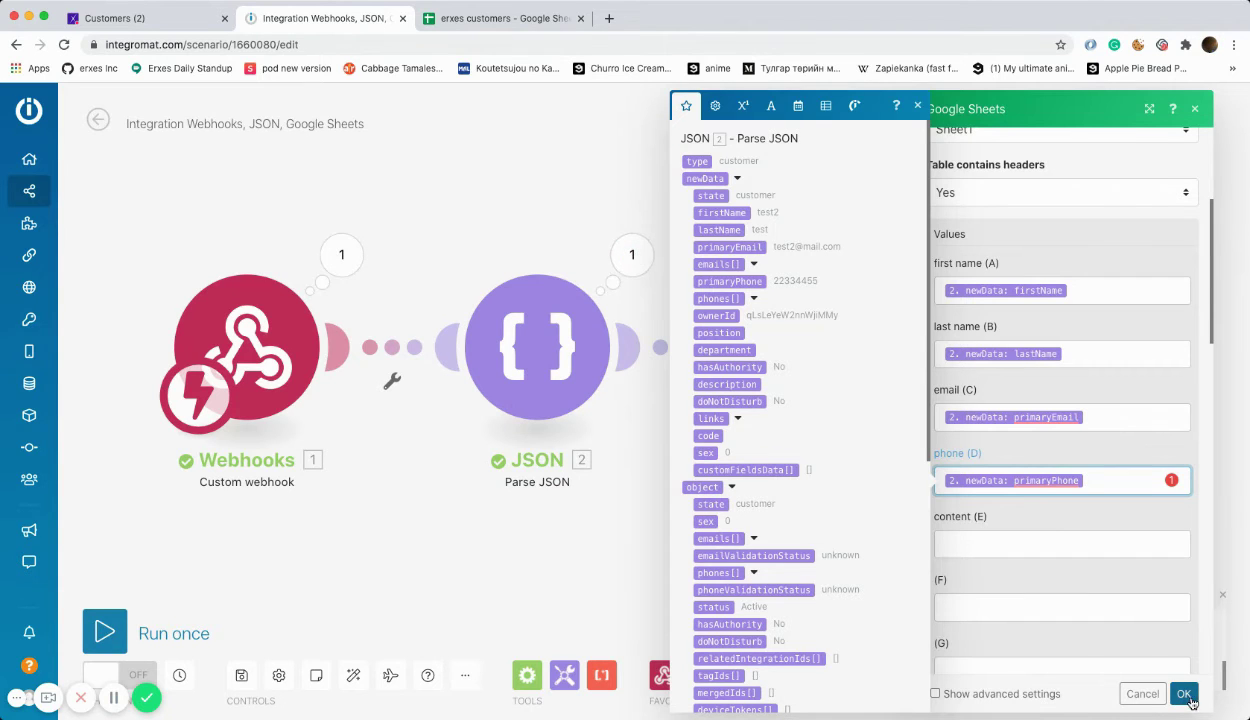
left_click(1182, 692)
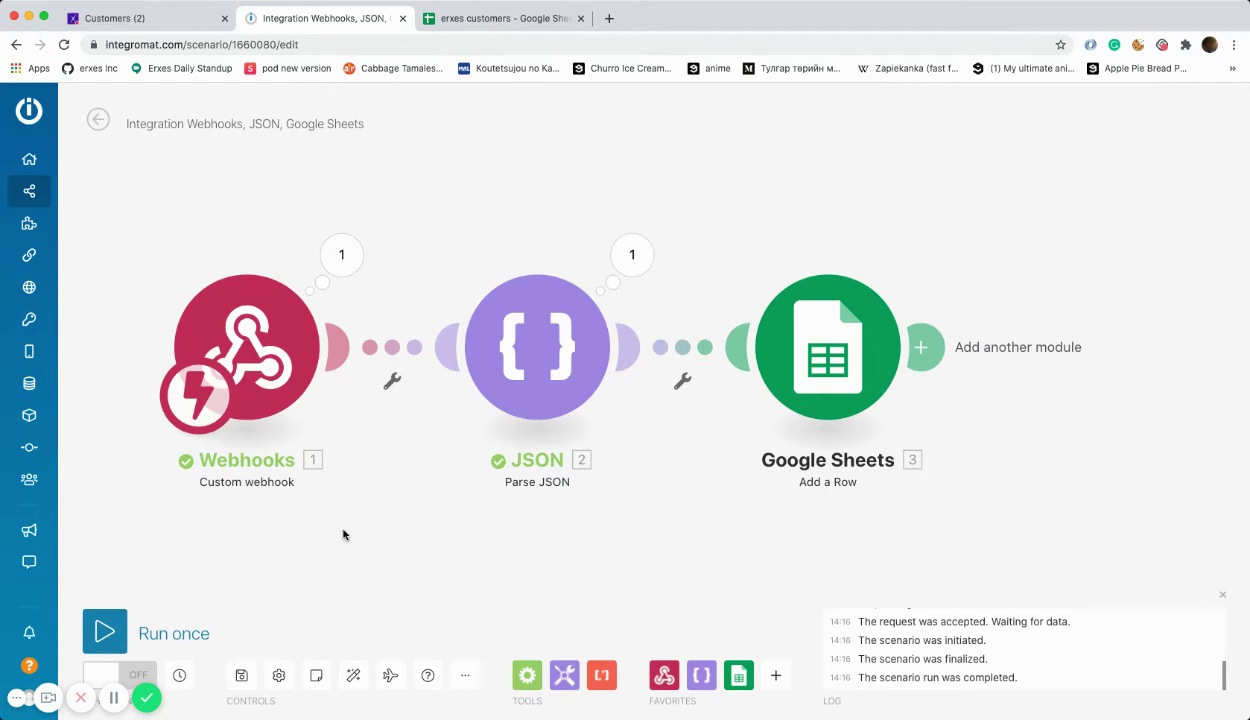
Step: Run the scenario once so it waits for data, then go to the erxes customers tab
left_click(105, 627)
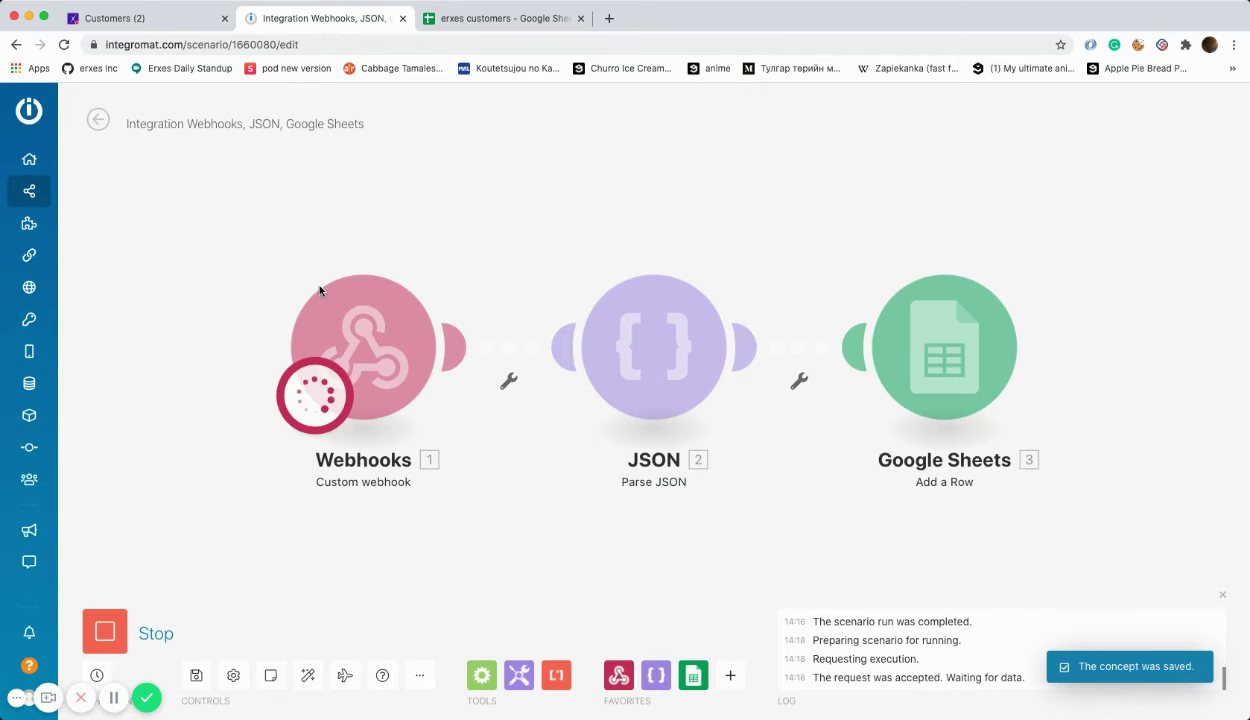
left_click(113, 14)
Step: Start a new erxes customer and enter the customer's first and last name
left_click(1176, 149)
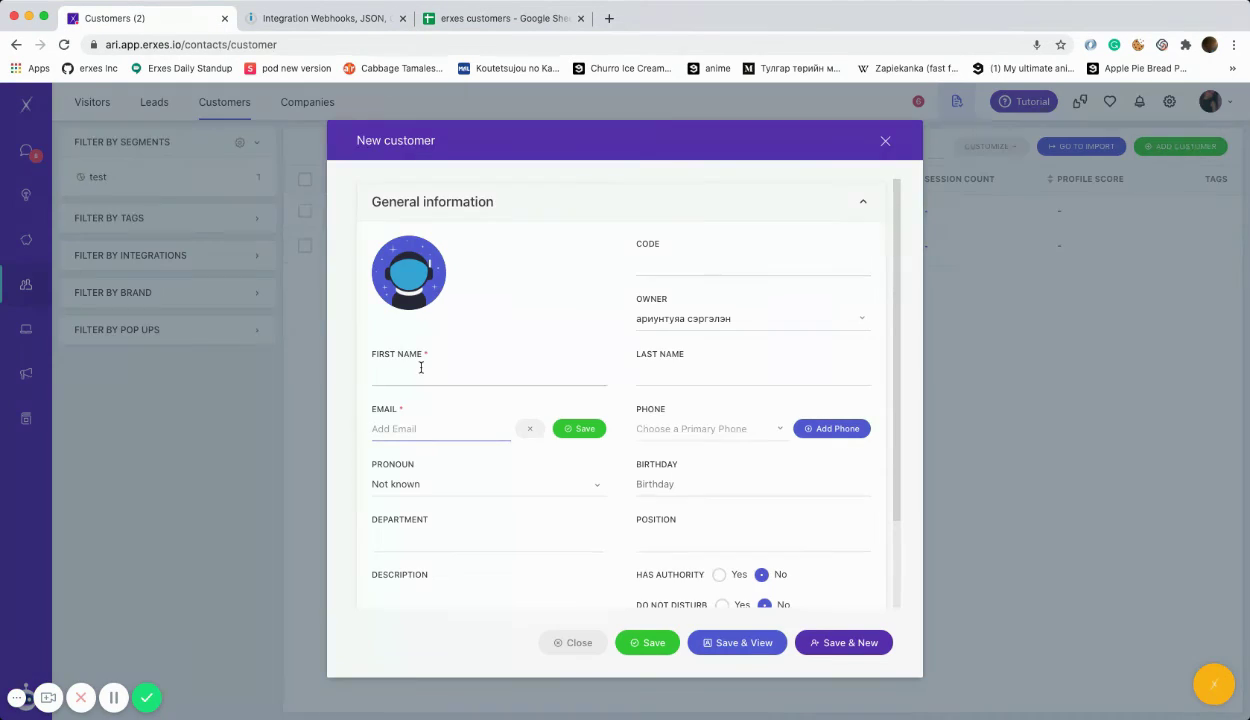
left_click(460, 375)
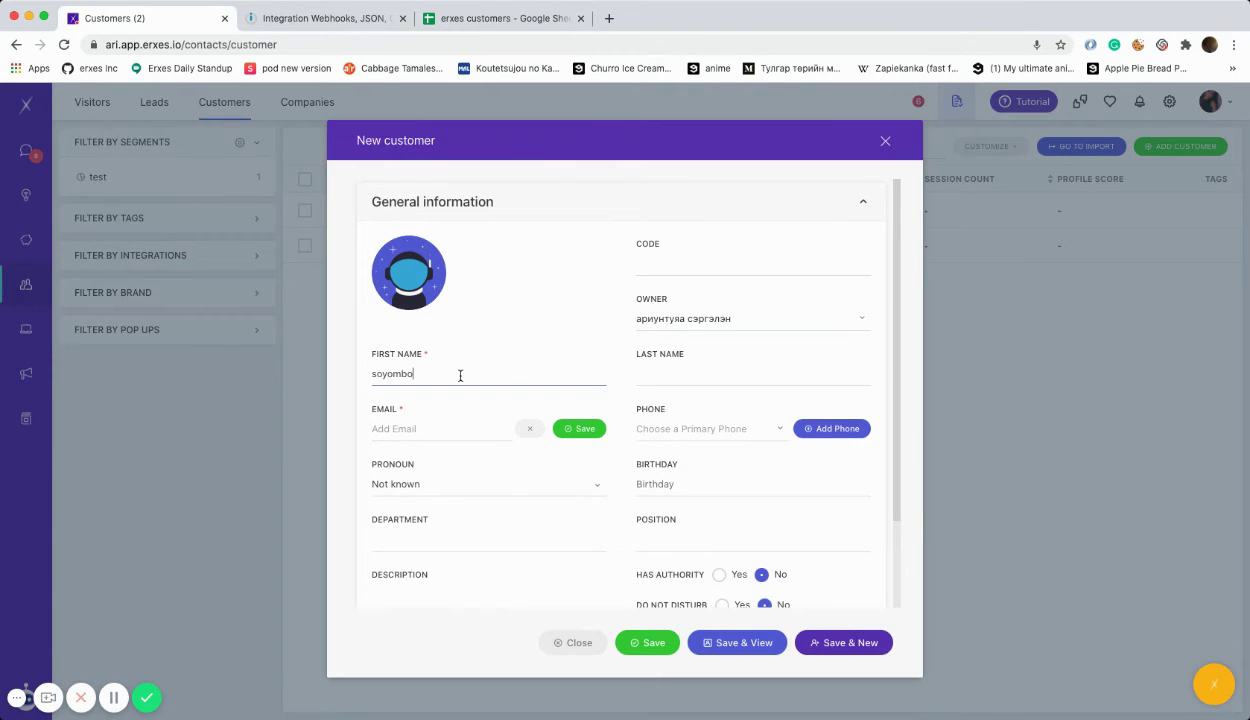
left_click(661, 371)
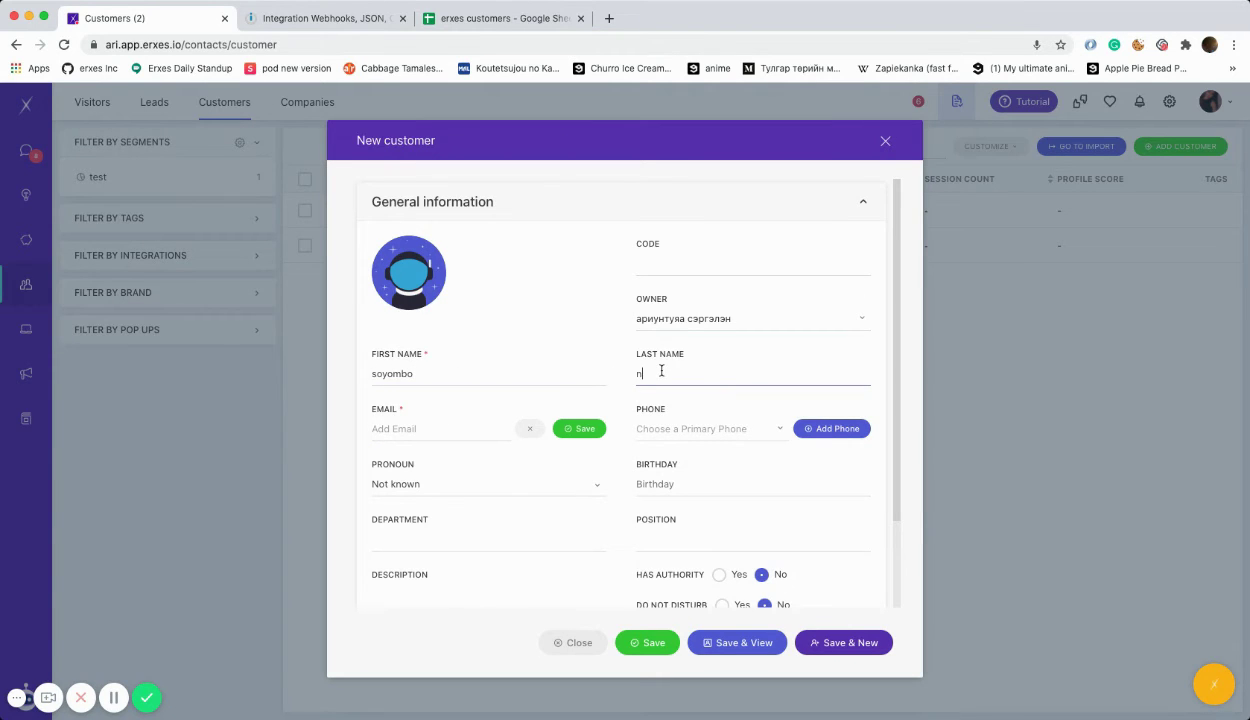
Step: Add the customer's e-mail address and phone number, then save the customer
left_click(505, 428)
left_click(579, 430)
left_click(815, 428)
type("99391924")
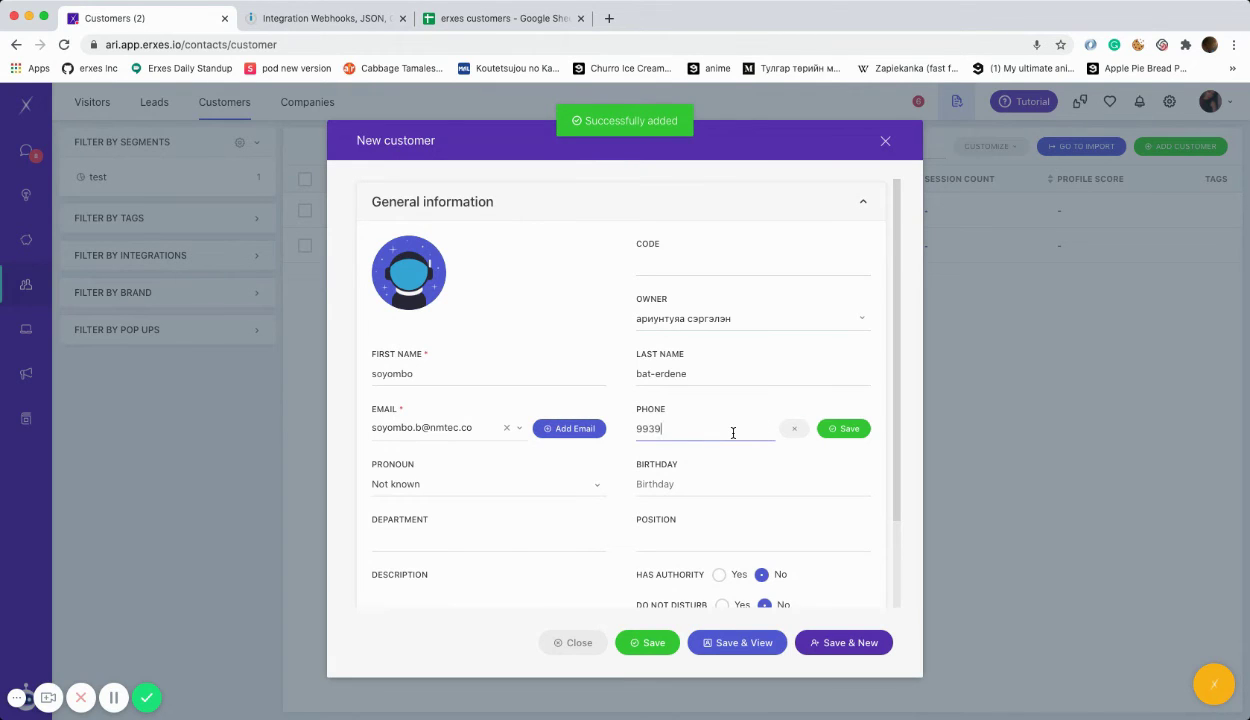
left_click(825, 428)
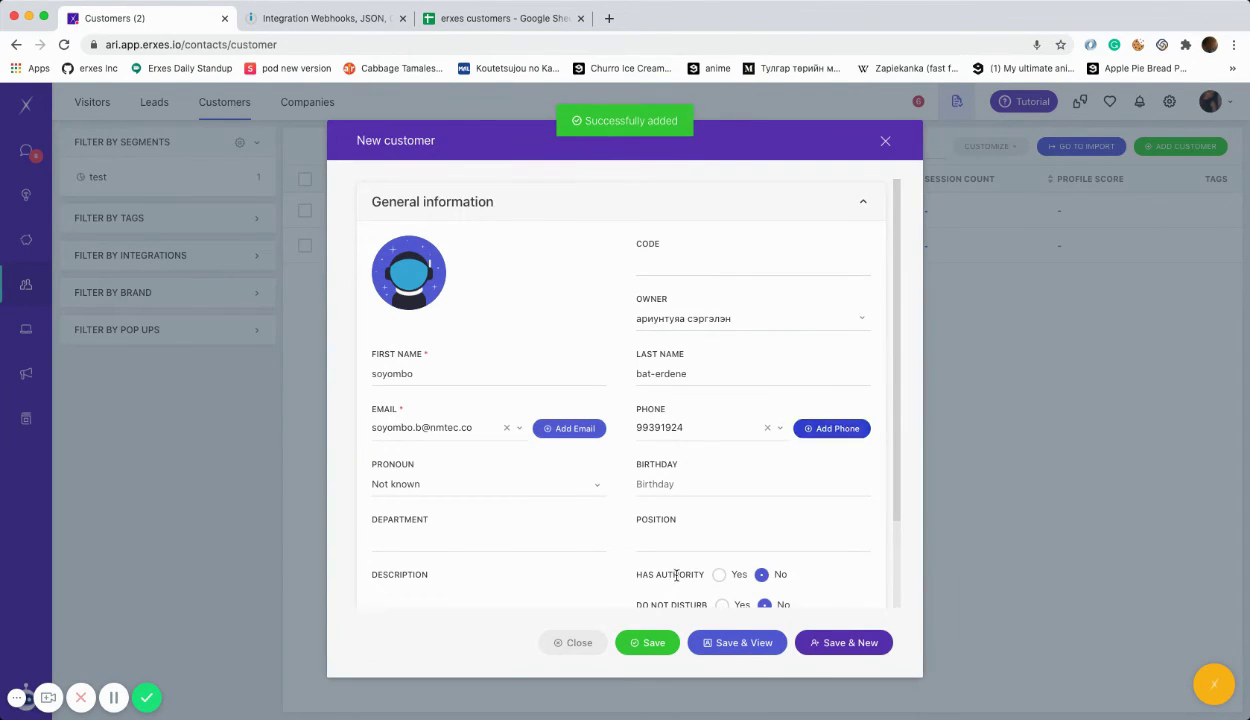
left_click(645, 644)
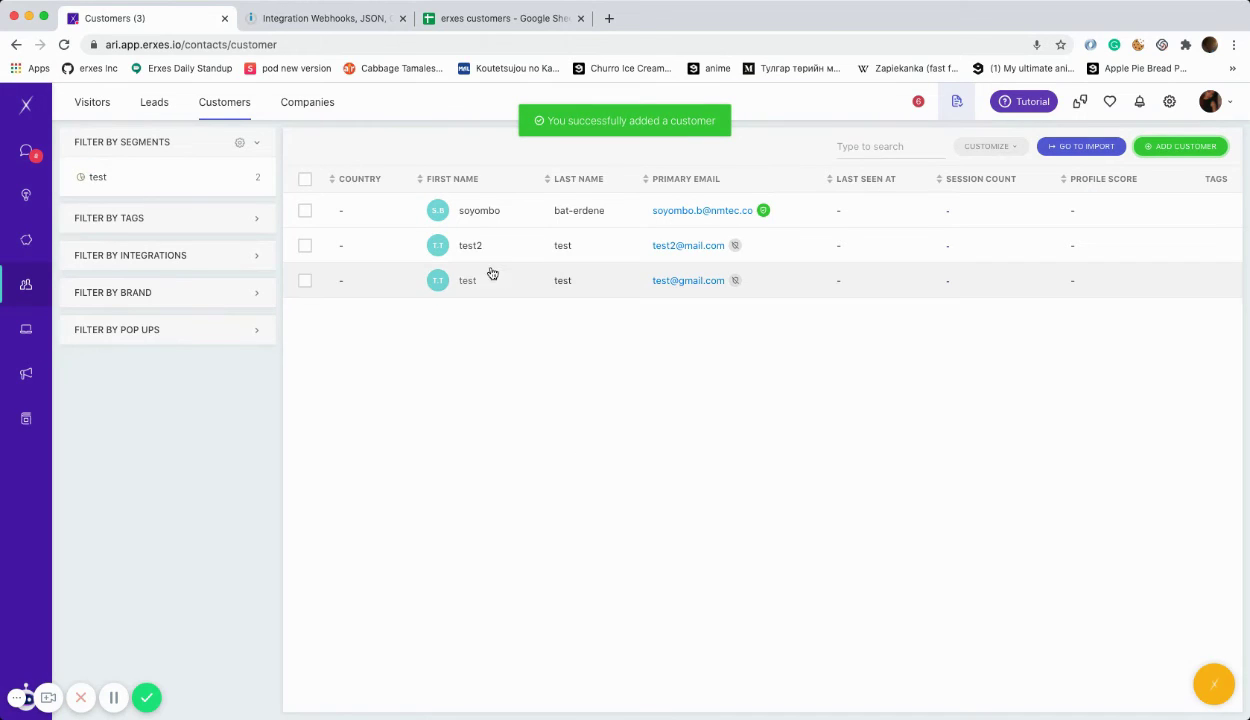
Step: Confirm the Google Sheets module wrote row 2, then widen the spreadsheet's email column C
left_click(322, 19)
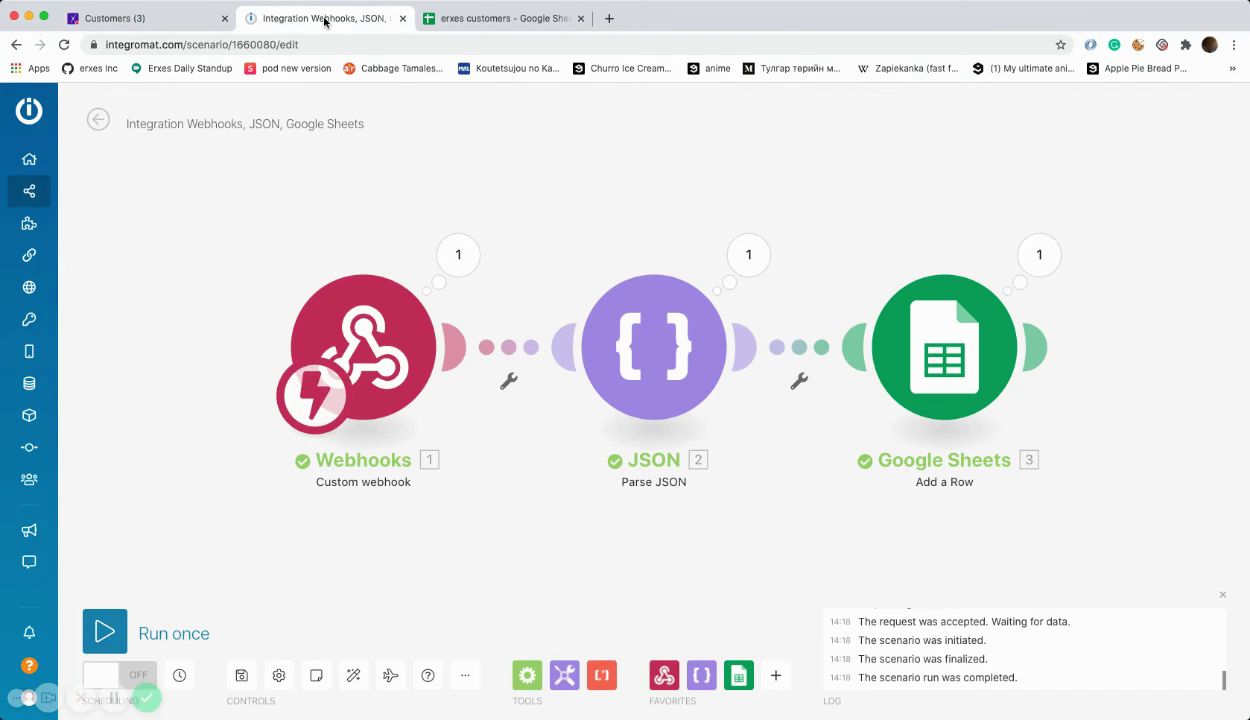
left_click(1038, 254)
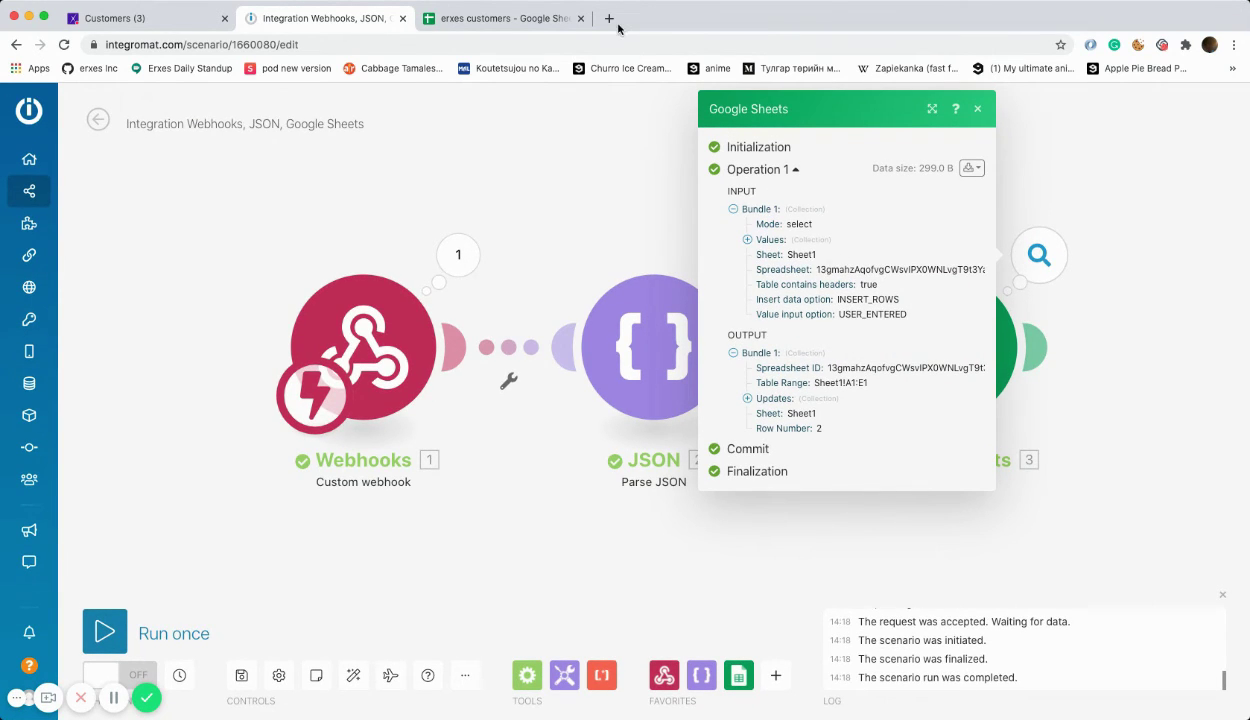
left_click(502, 20)
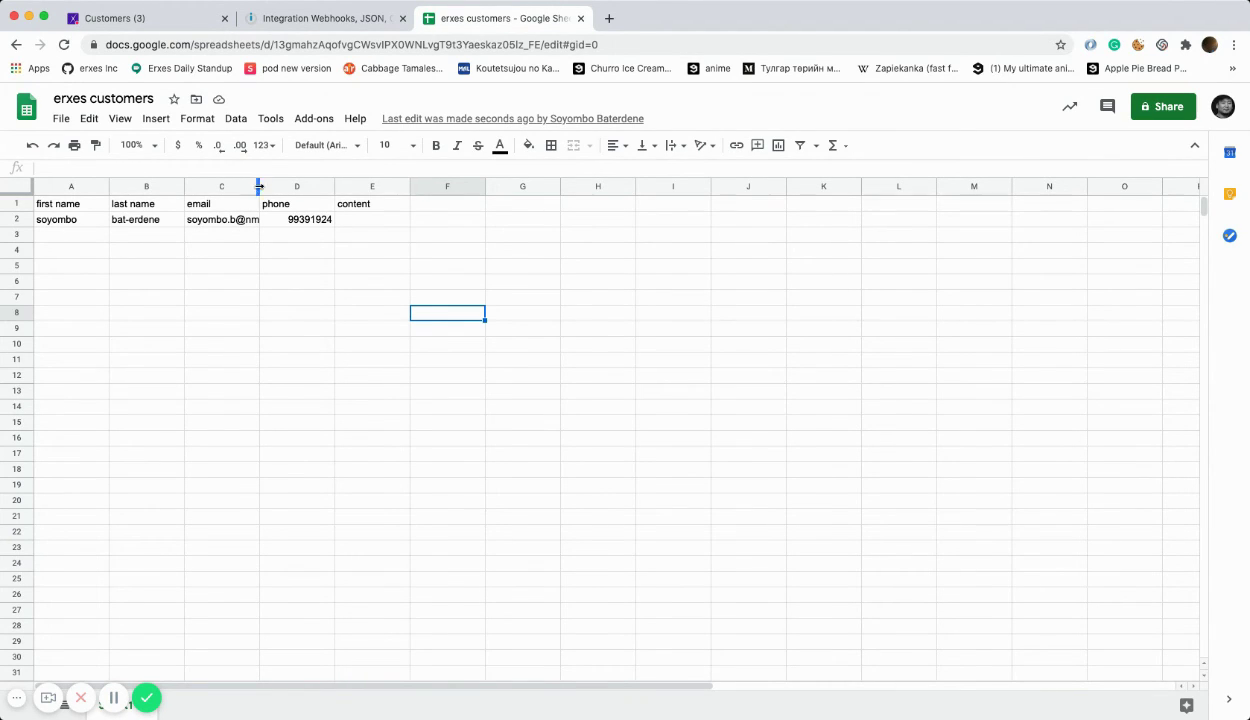
left_click(259, 188)
left_click_drag(316, 187, 318, 187)
left_click(505, 329)
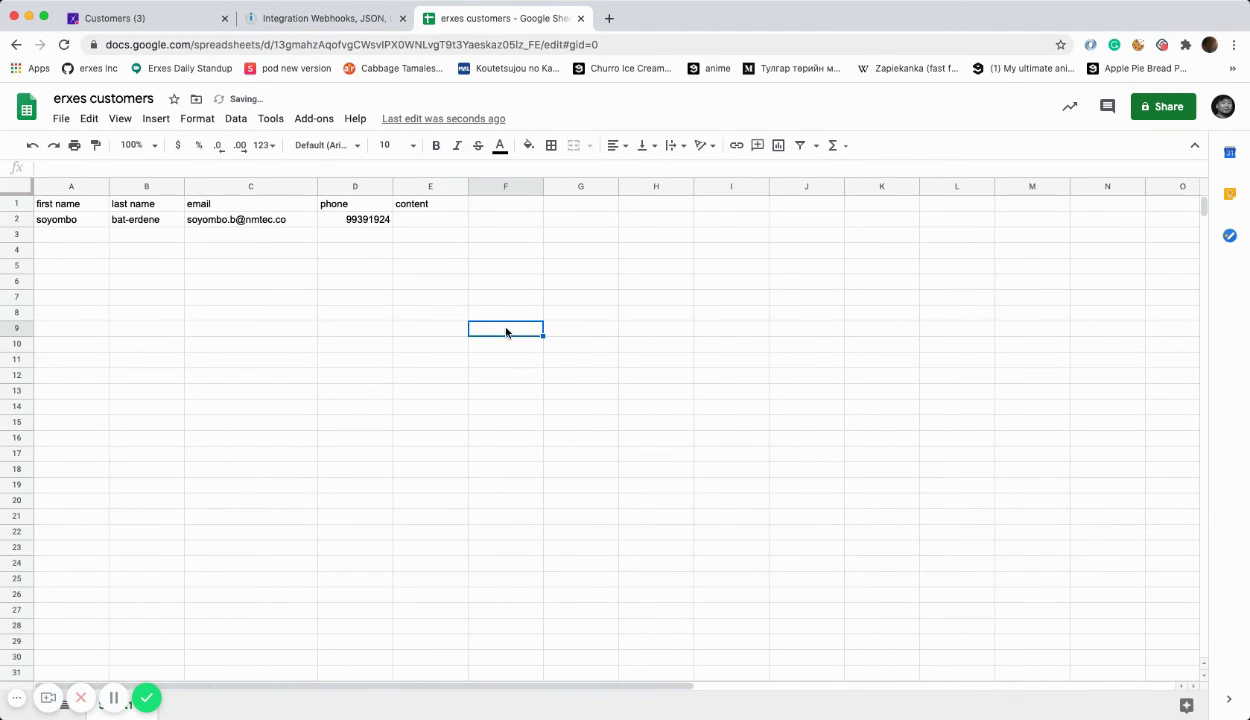
left_click(314, 19)
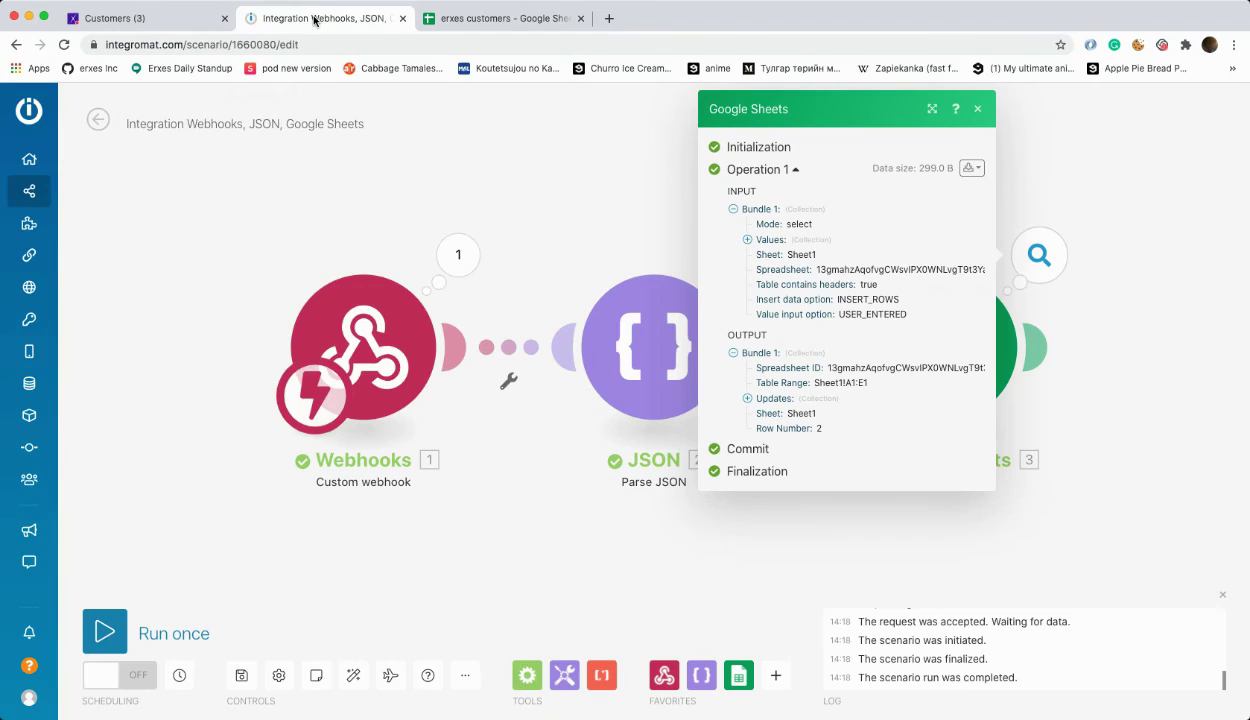
Step: Switch scheduling on with Immediately timing, activate the scenario, and view it in the Scenarios list
left_click(977, 109)
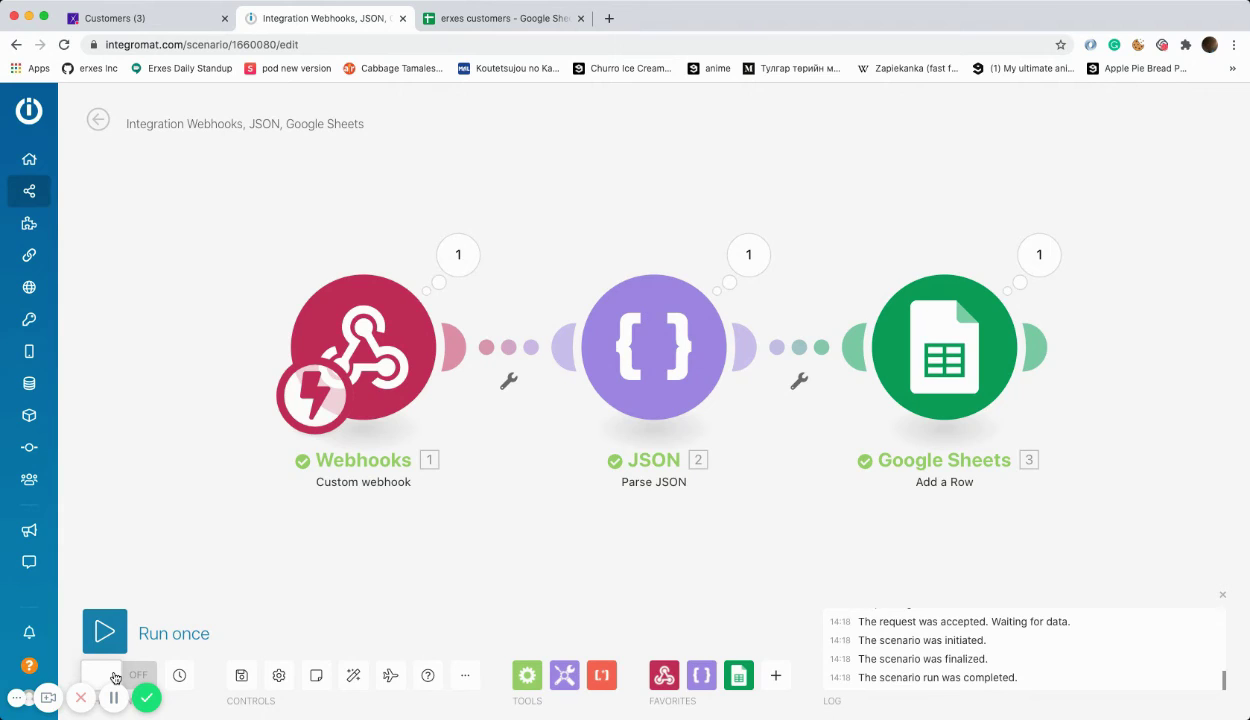
left_click(115, 678)
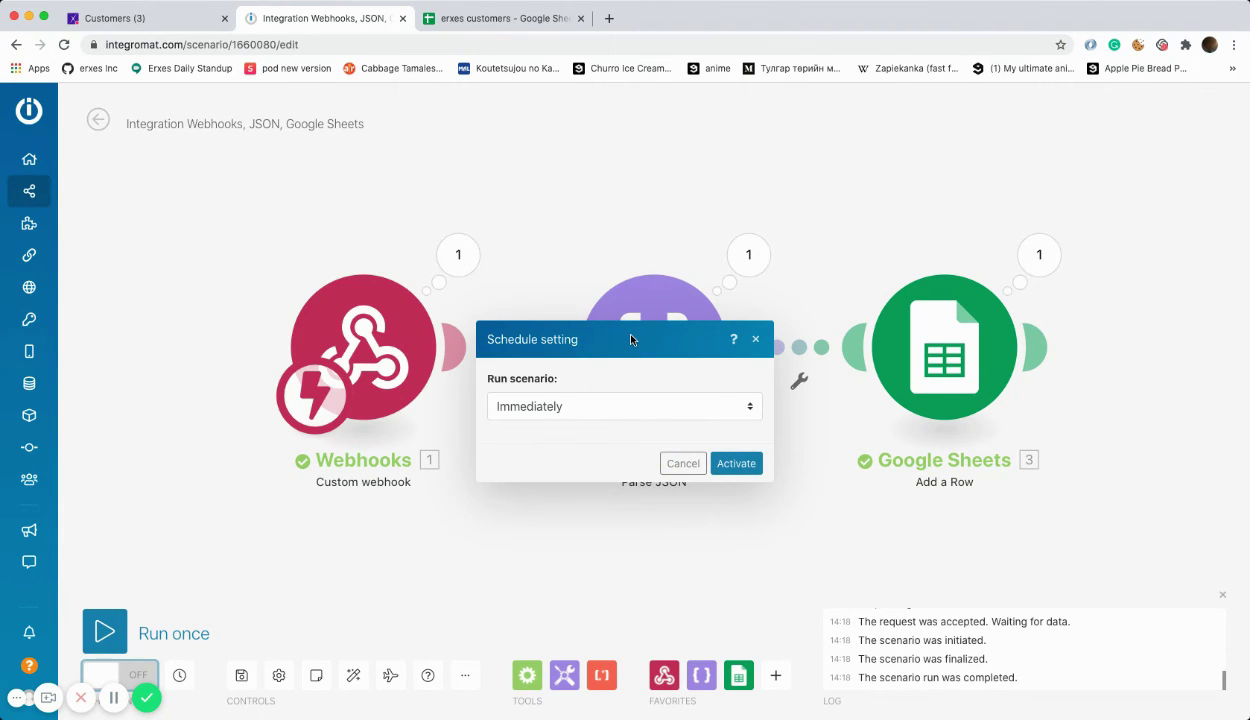
left_click(626, 408)
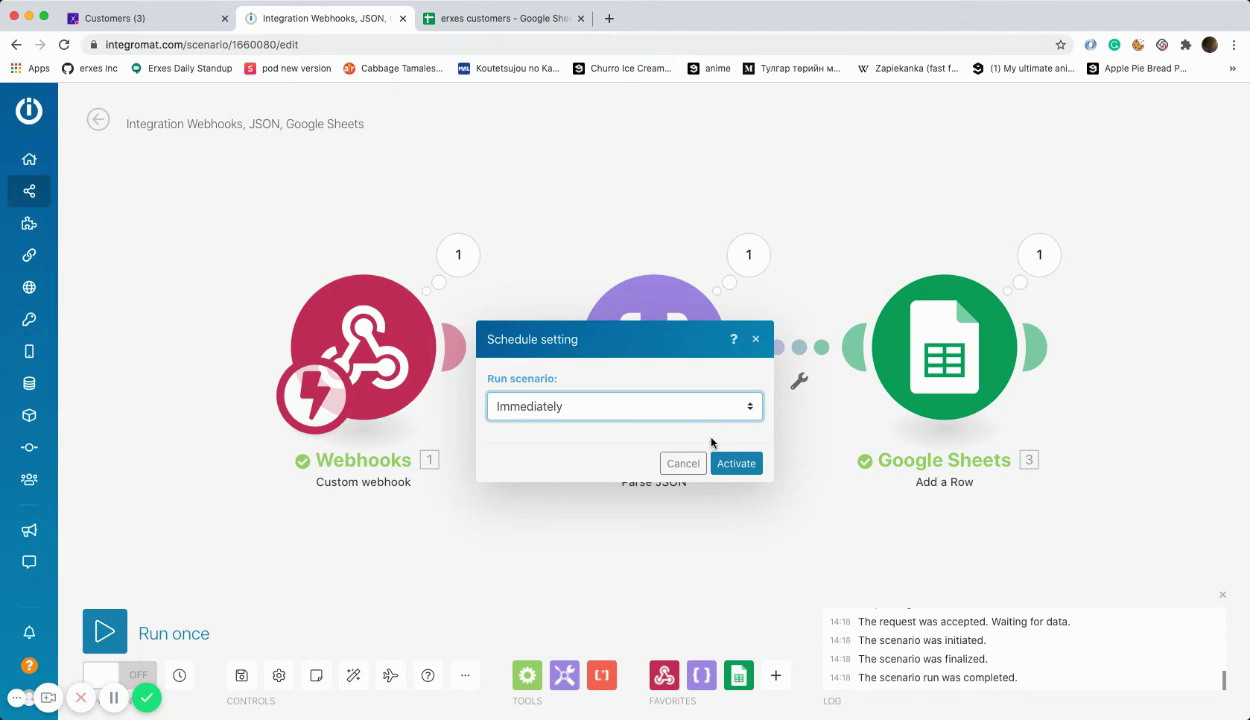
left_click(735, 464)
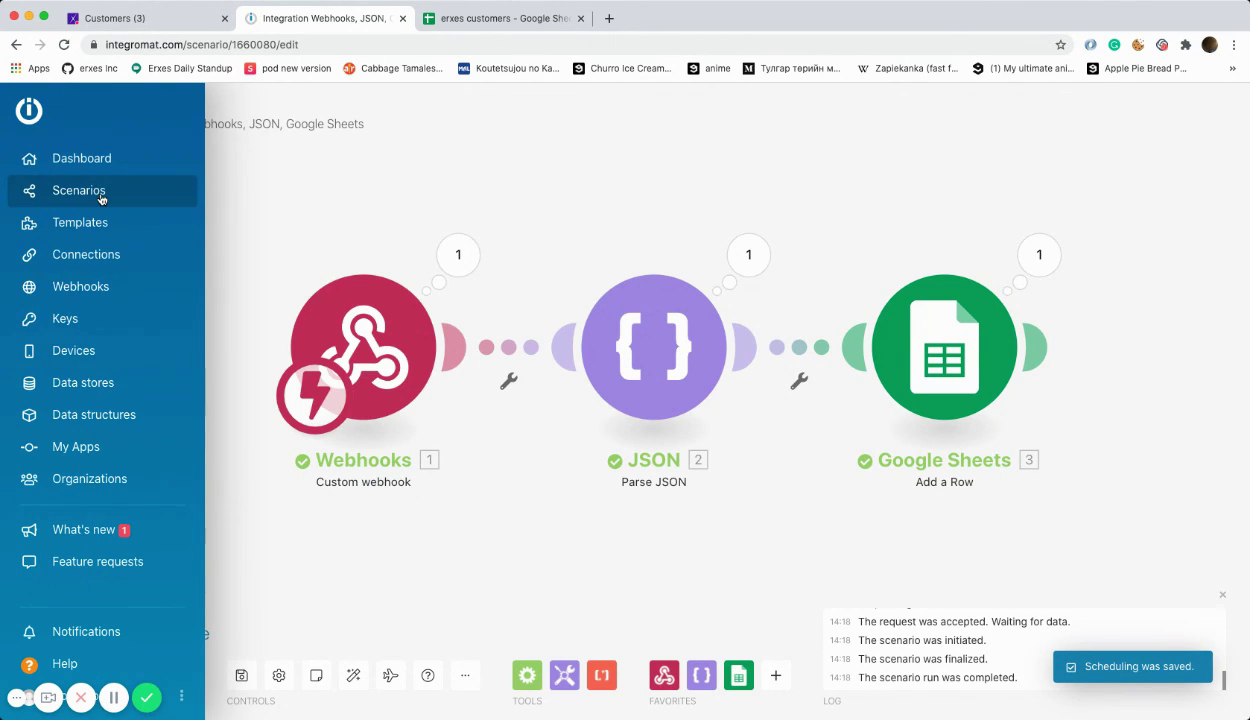
left_click(100, 195)
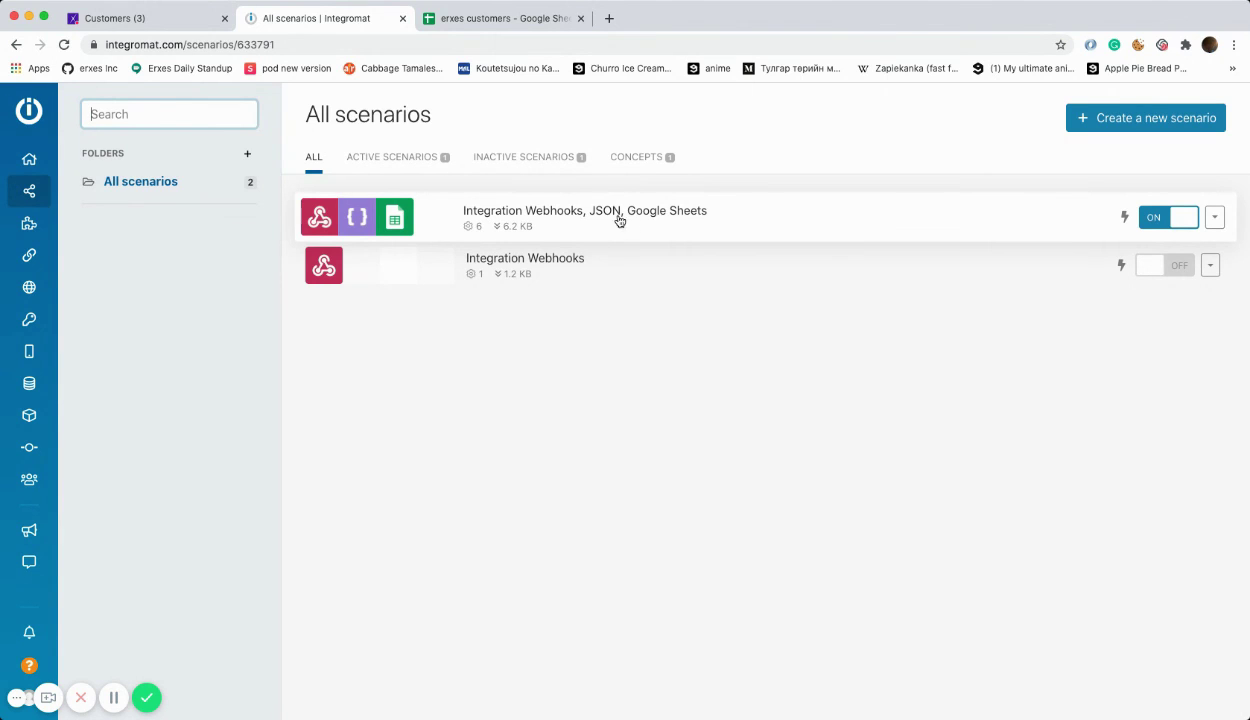
Step: Start another erxes customer and enter the test customer's first and last name
left_click(133, 19)
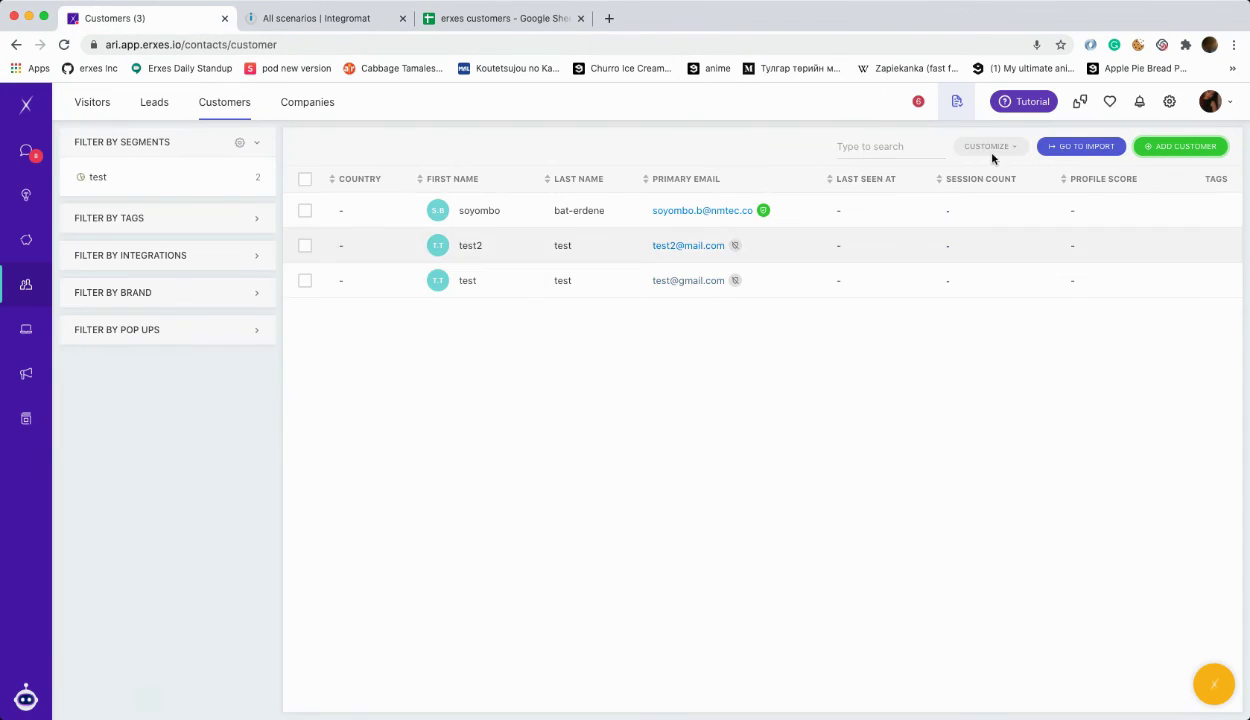
left_click(1160, 146)
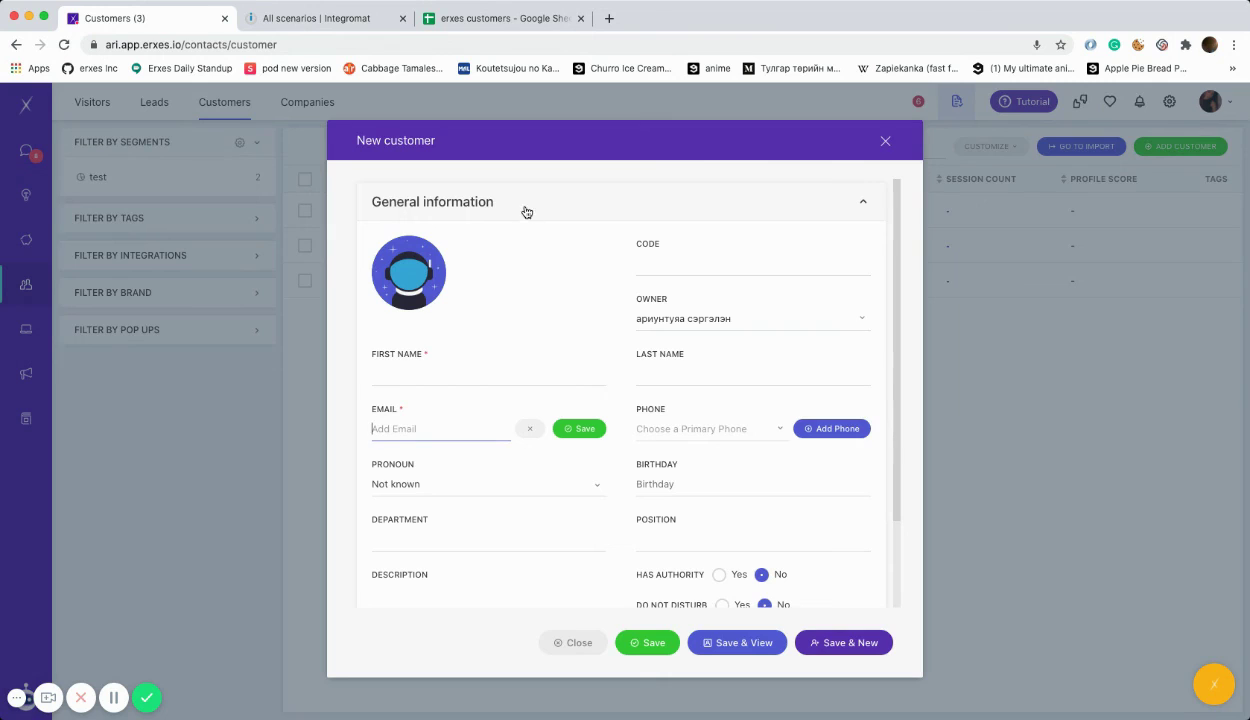
left_click(416, 373)
type("john")
left_click(634, 372)
type("doe")
Step: Add the customer's e-mail, save the customer, and check the new row 3 in the spreadsheet
left_click(435, 424)
type("joh")
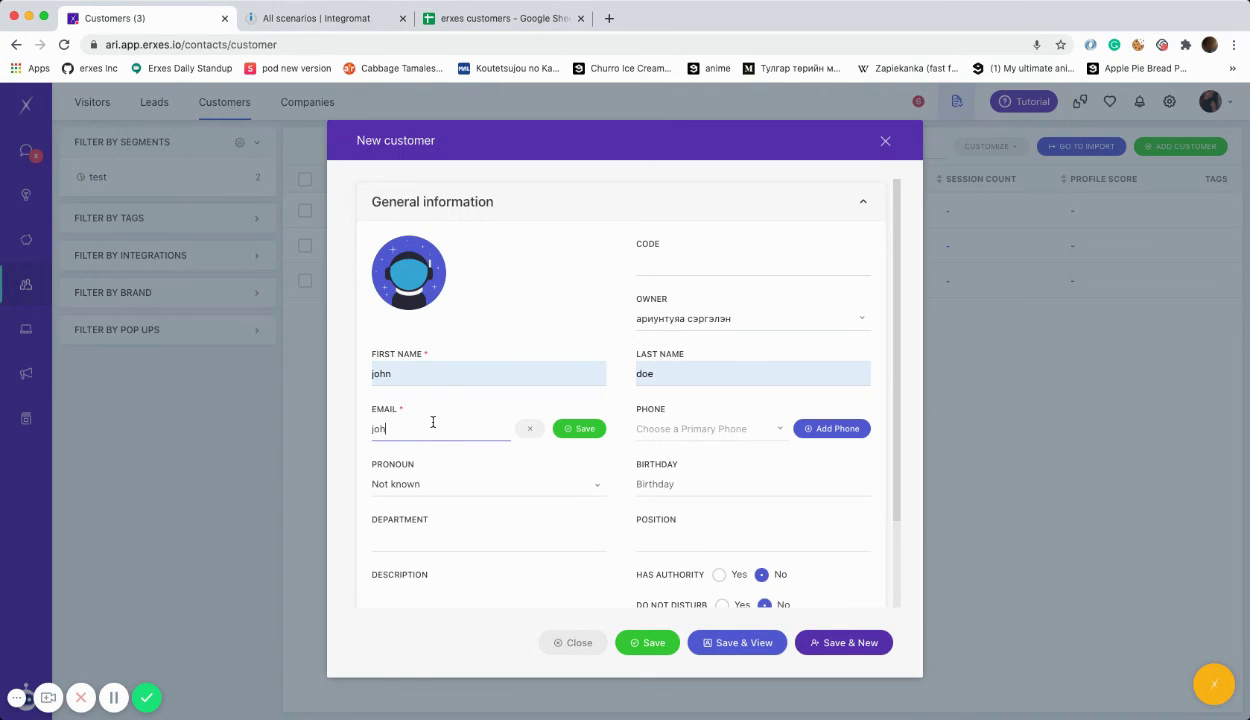
type("n@mail.com")
left_click(584, 433)
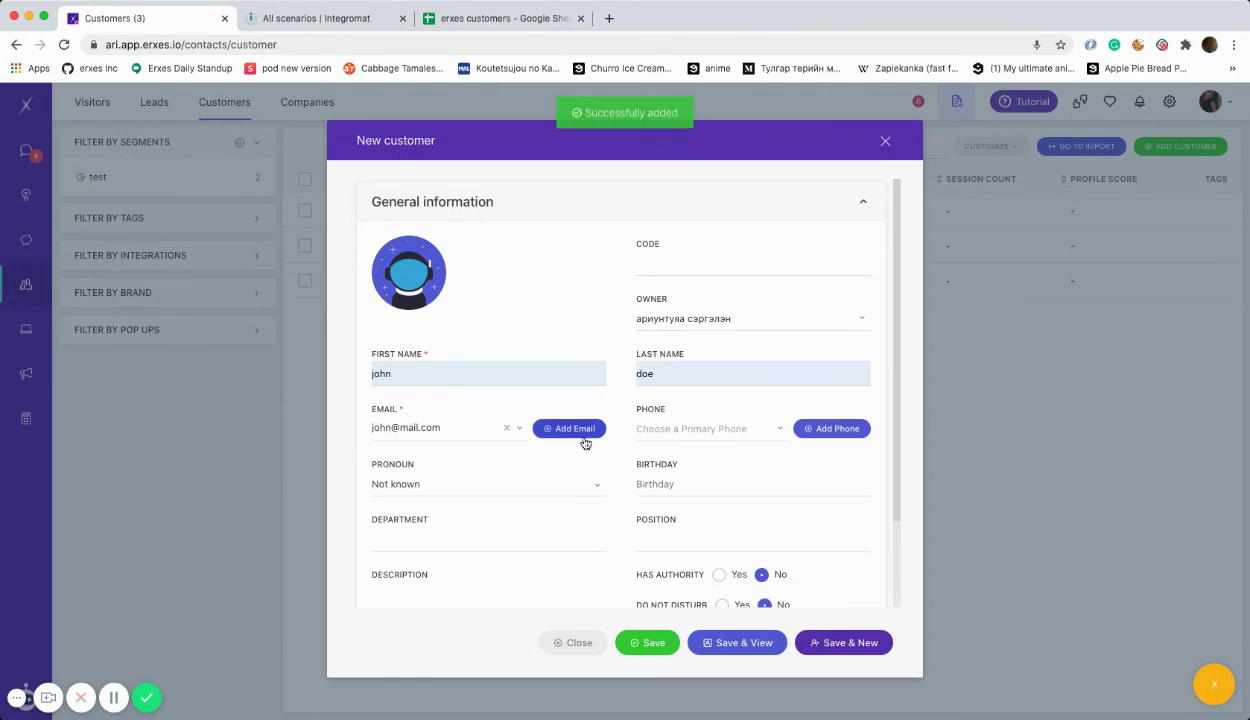
left_click(652, 642)
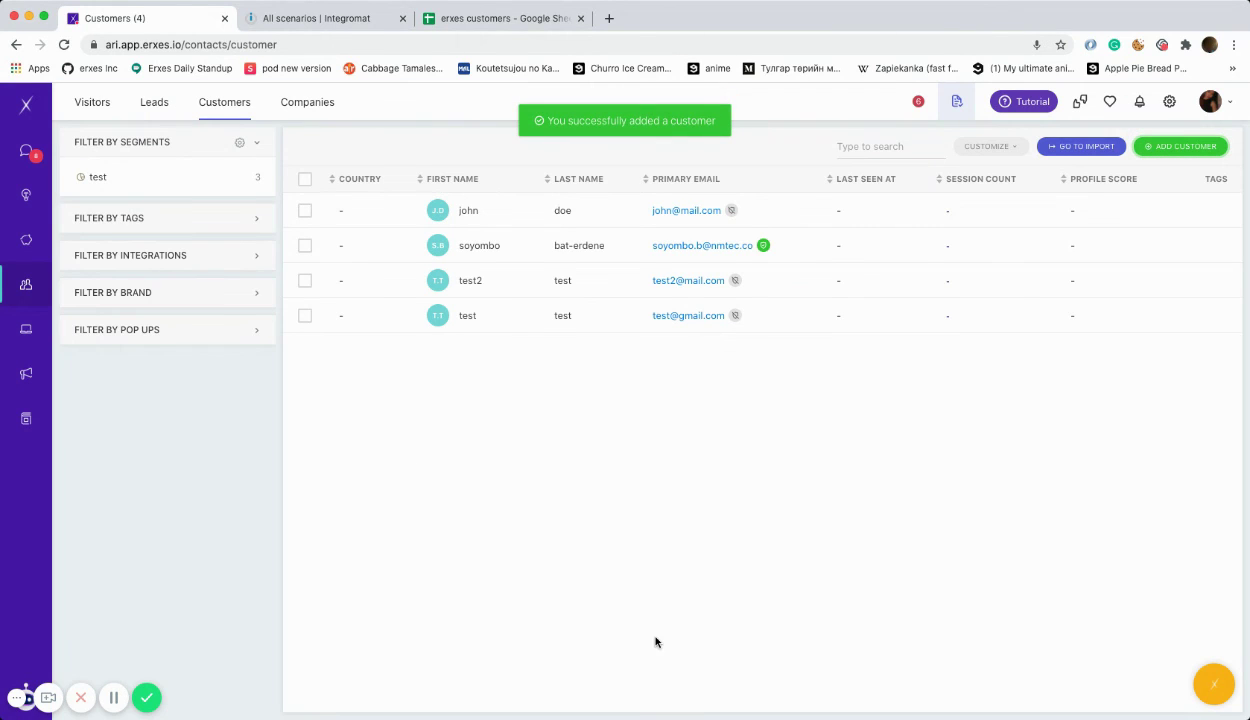
left_click(488, 20)
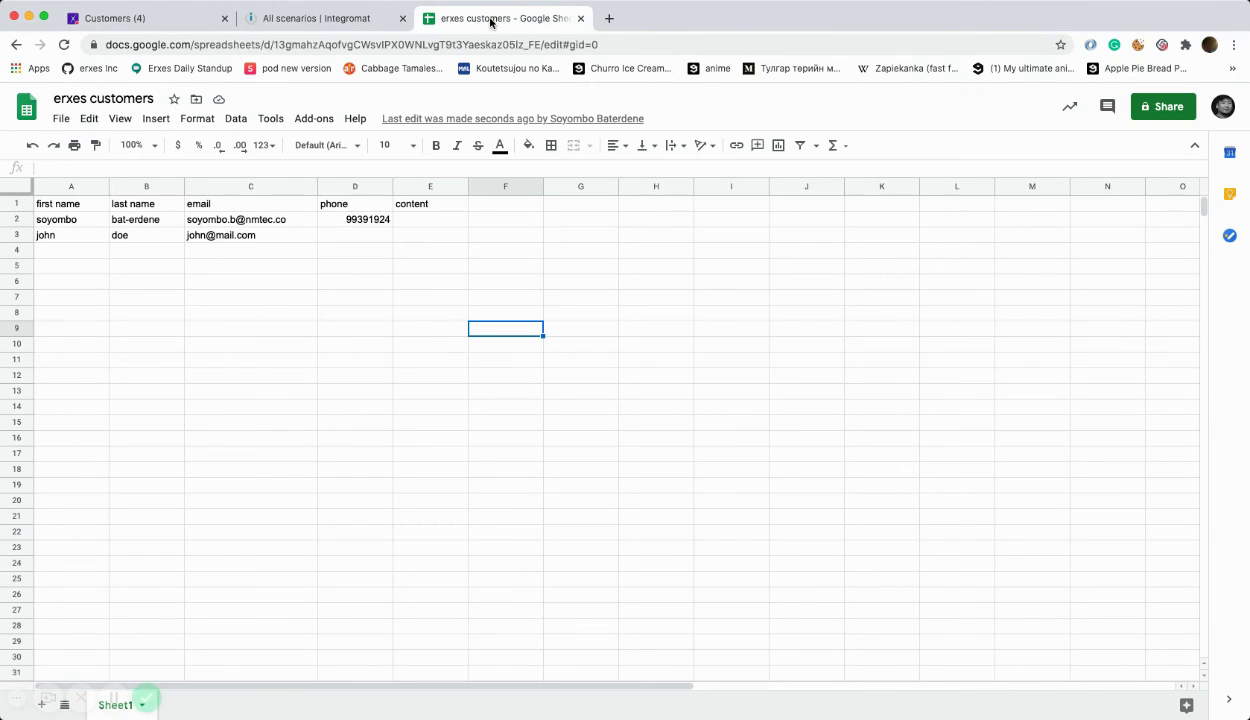